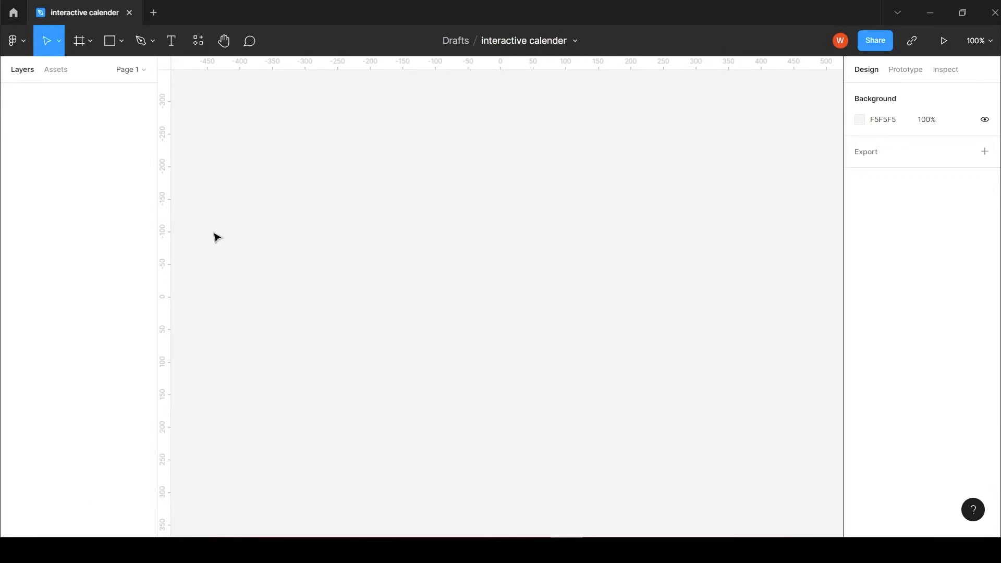
Step: Draw a square on the empty canvas and set its width and height to 25
click(121, 42)
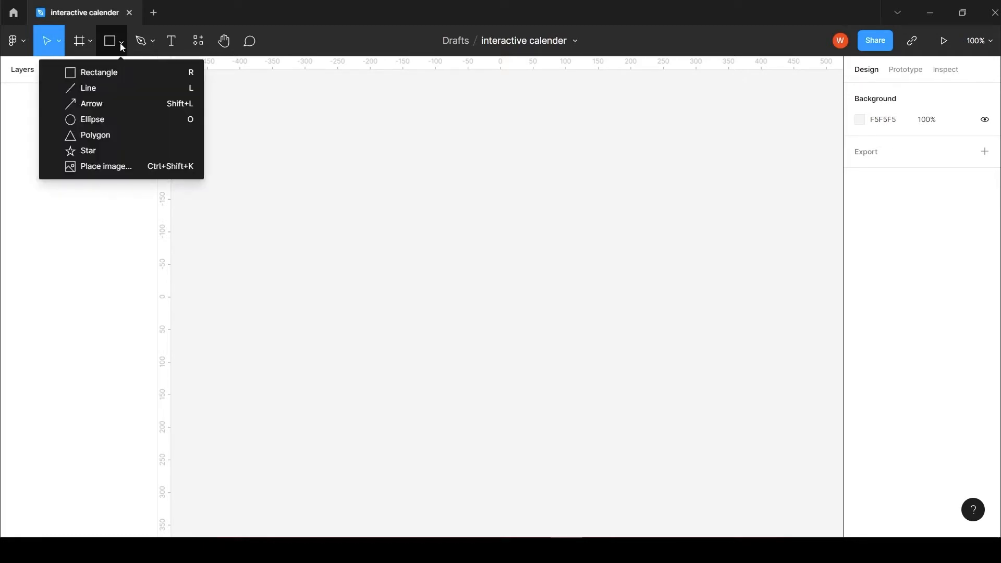
click(123, 73)
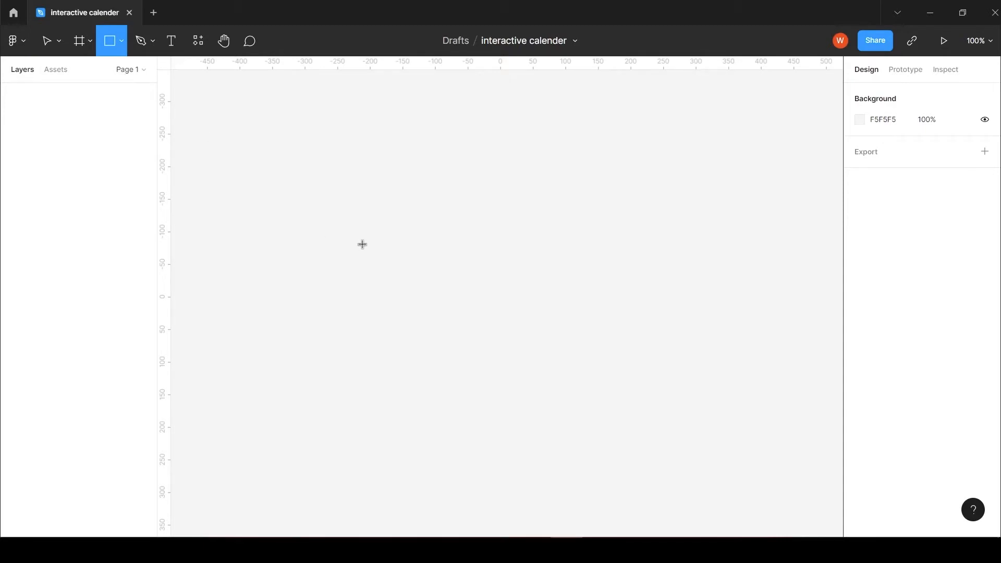
drag(323, 184, 363, 225)
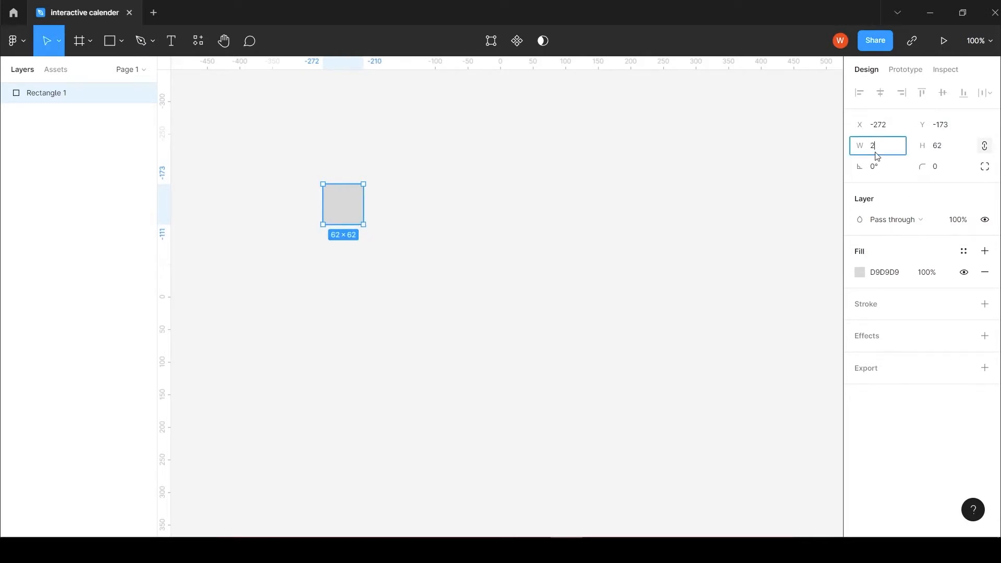
click(939, 146)
text(25)
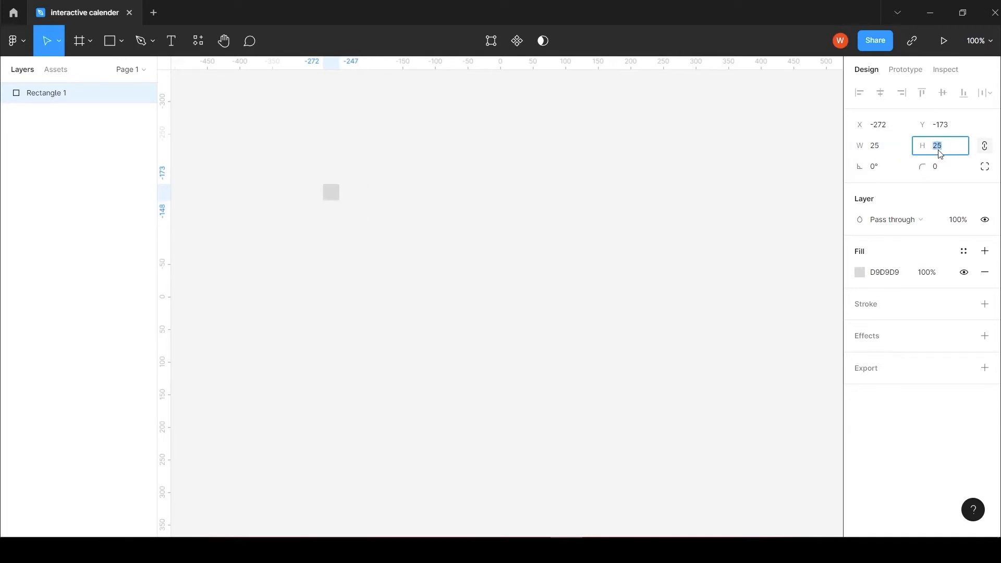
text(2)
click(402, 209)
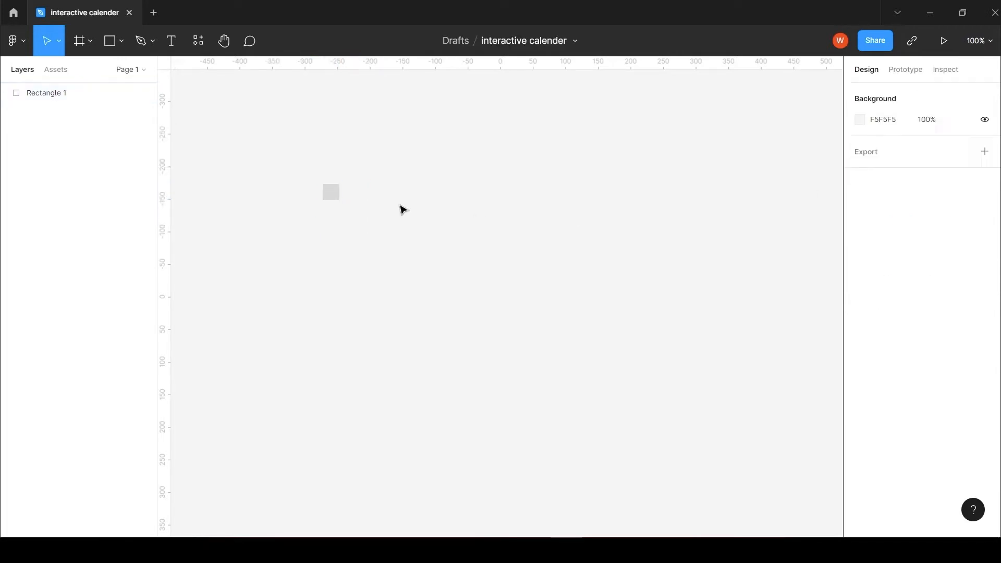
Step: Change the square's fill to off-white FCFAFA and move the square to X -245, Y -182
scroll(330, 235, up, 5)
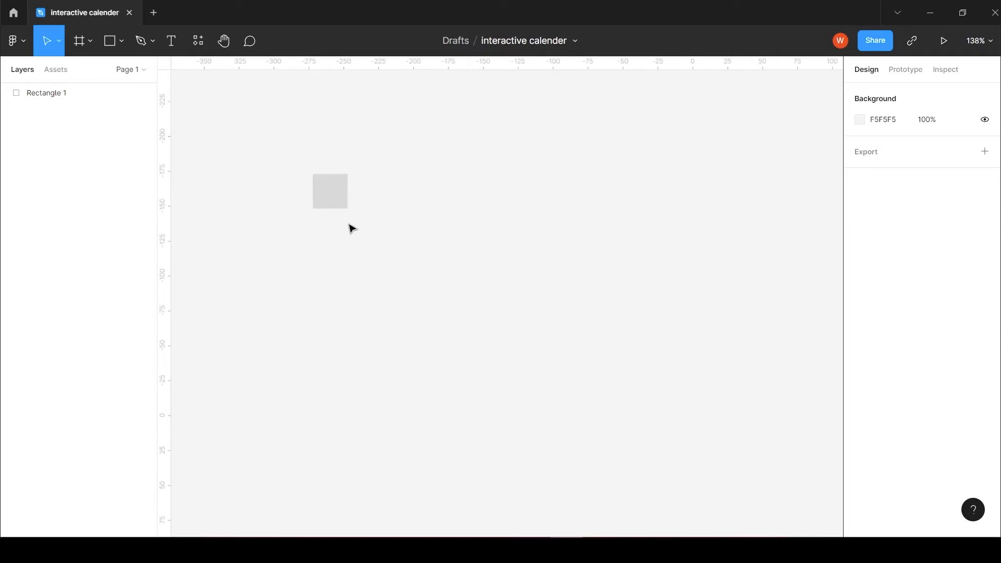
scroll(308, 214, up, 4)
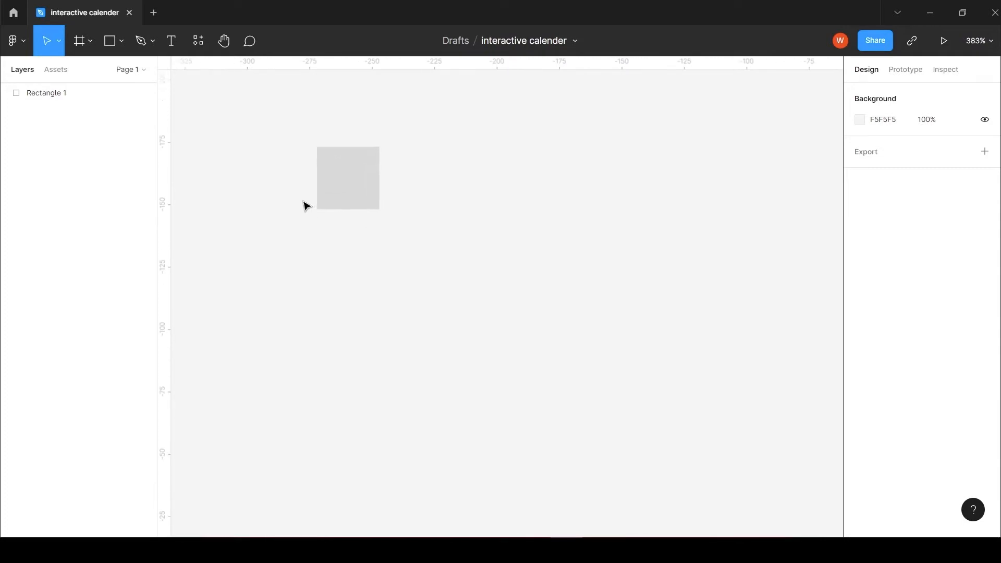
drag(437, 171, 437, 250)
click(360, 263)
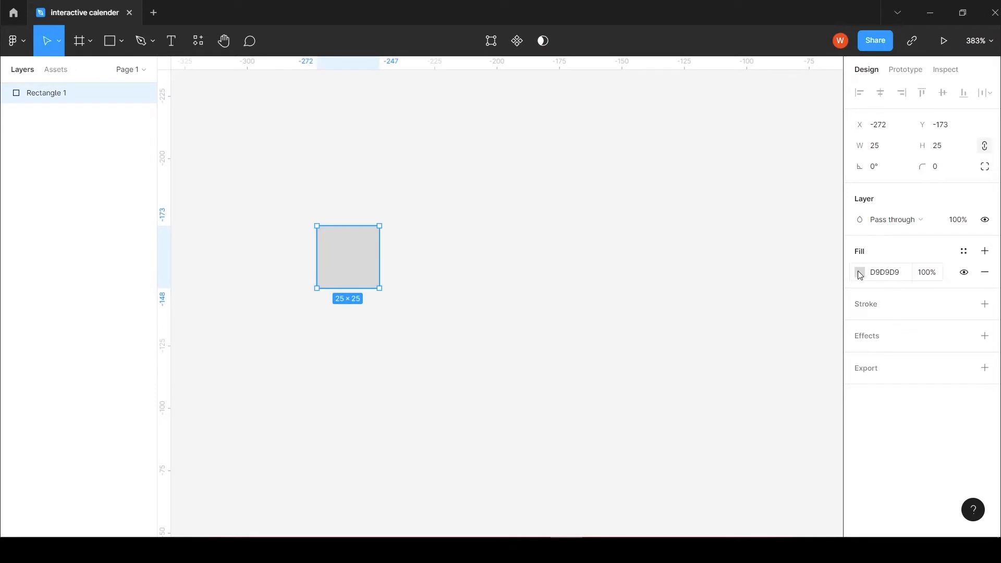
click(860, 274)
drag(688, 241, 689, 217)
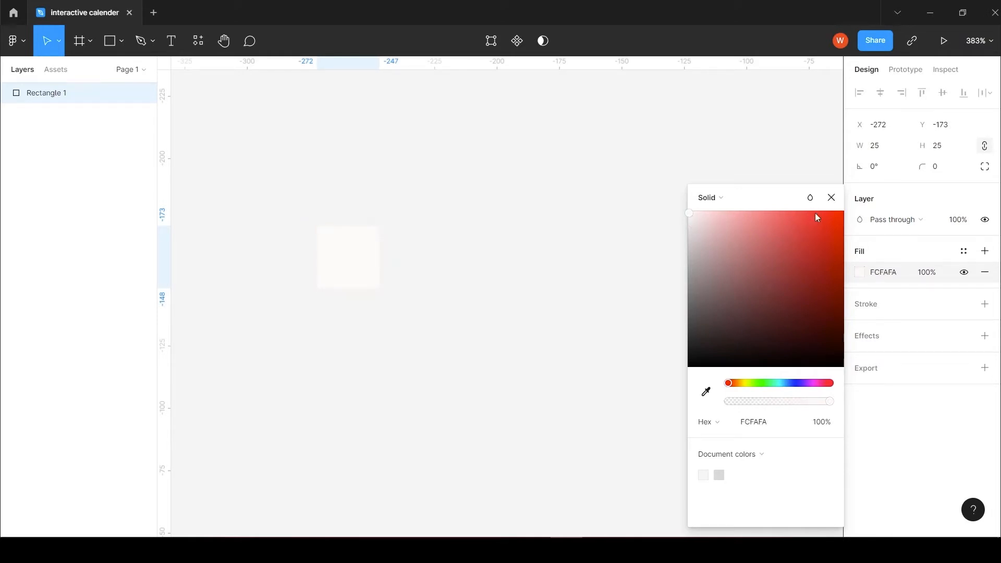
click(831, 198)
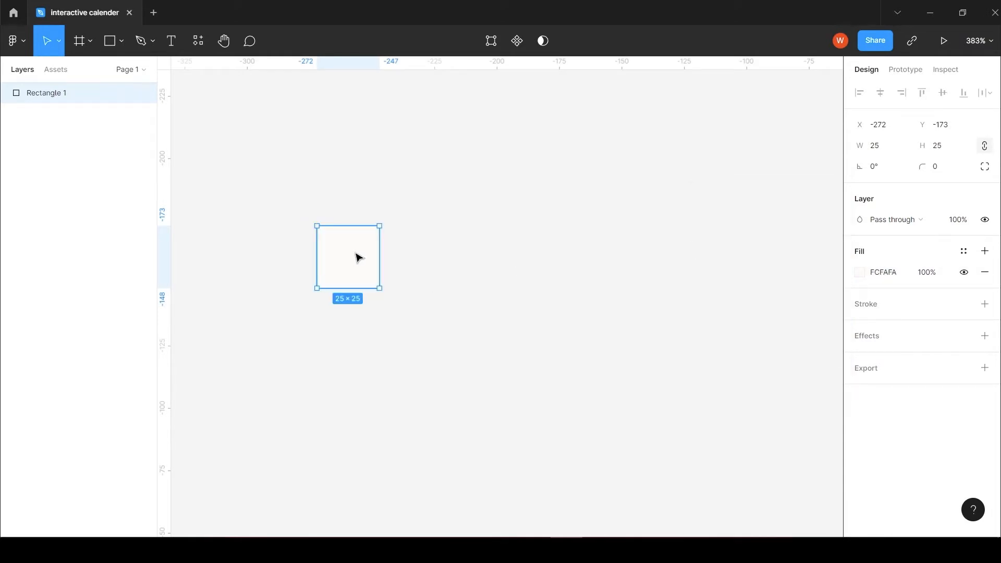
drag(357, 257, 425, 234)
Step: Add the text "1" on top of the square
click(172, 46)
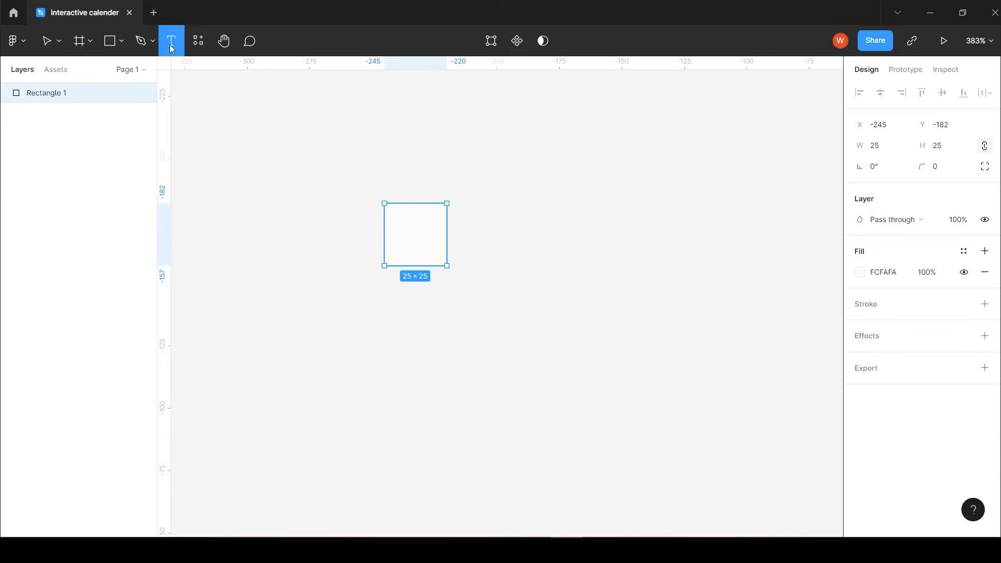
click(418, 225)
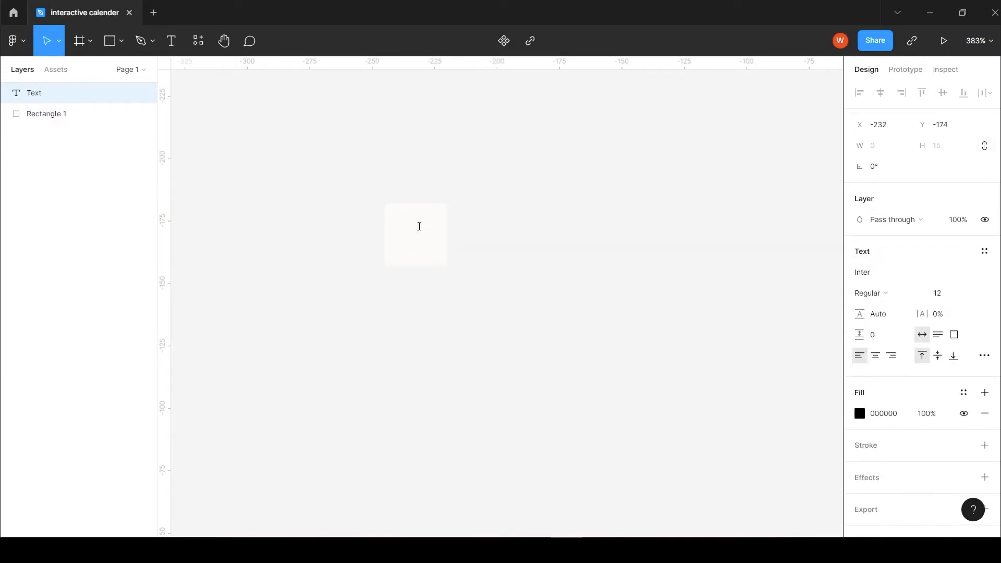
text(1)
key(Escape)
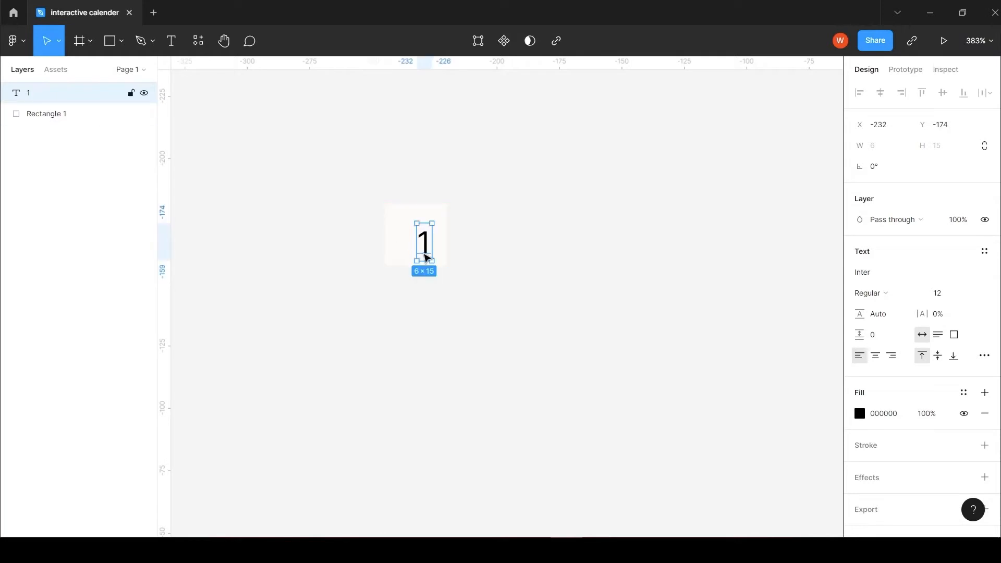
Step: Center the number and square on each other horizontally and vertically, and wrap them in a center-aligned auto layout
drag(472, 279, 423, 241)
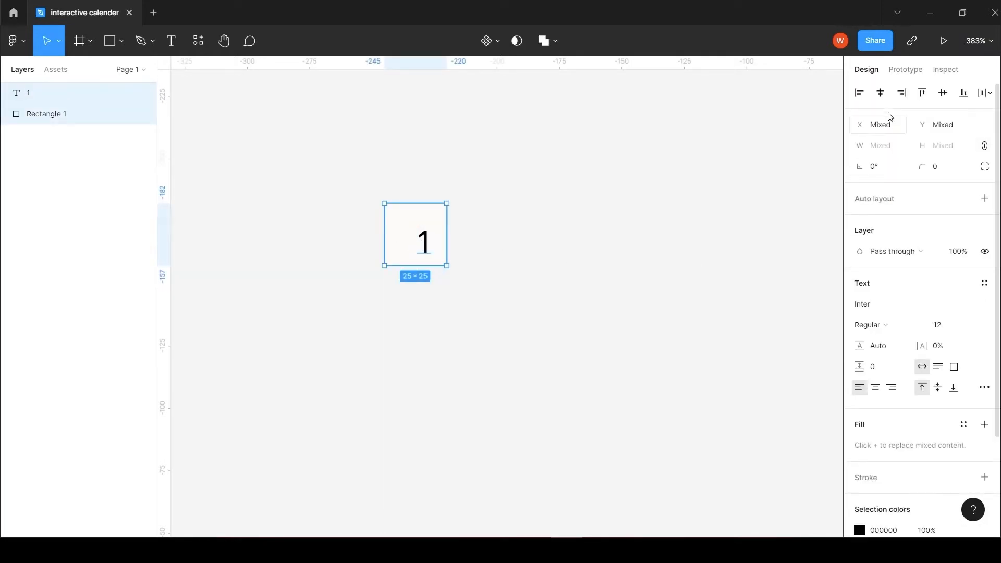
click(880, 94)
click(943, 94)
click(985, 199)
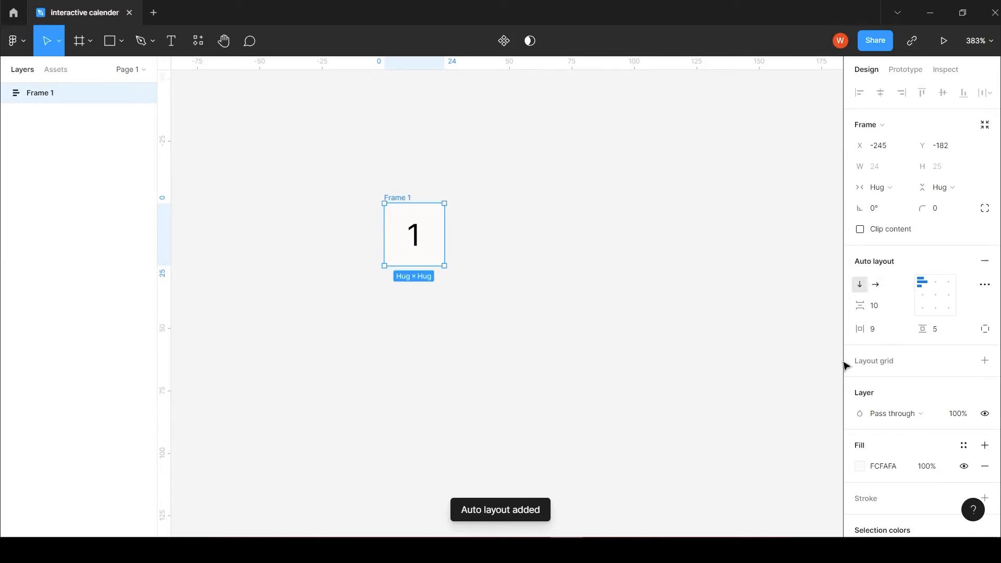
click(936, 296)
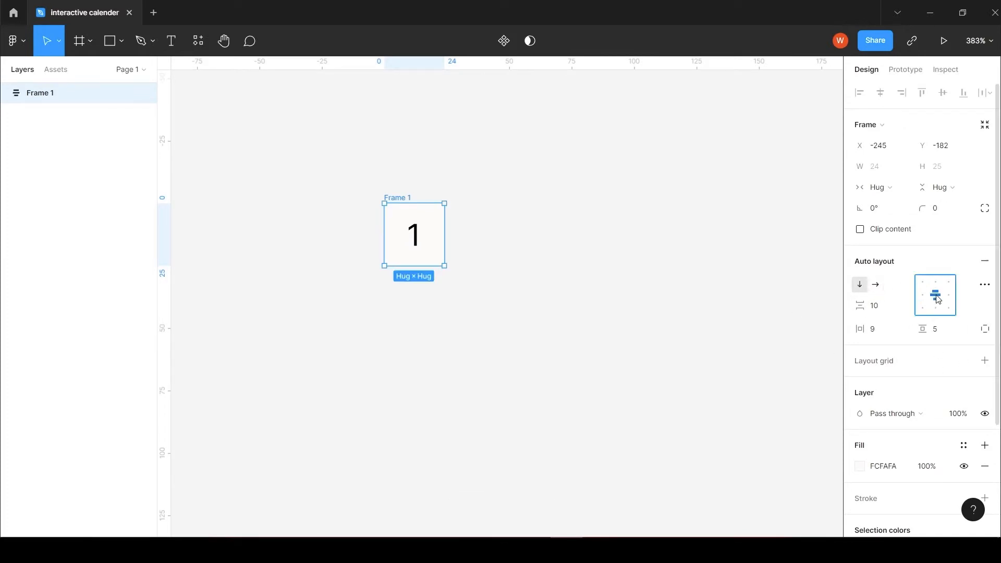
Step: Set the auto layout frame's left and right padding to 8 and its top and bottom padding to 4
click(874, 330)
click(985, 329)
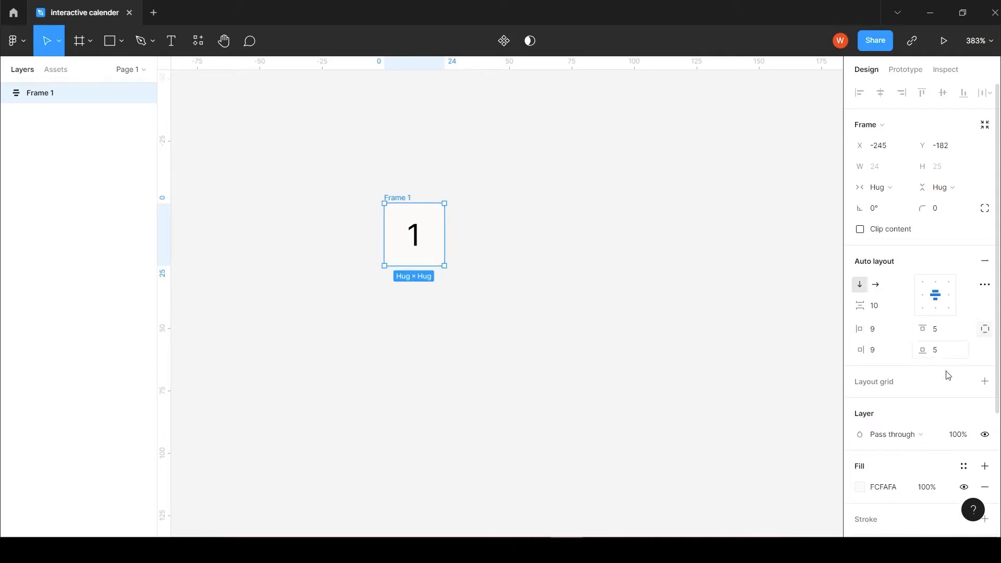
click(881, 334)
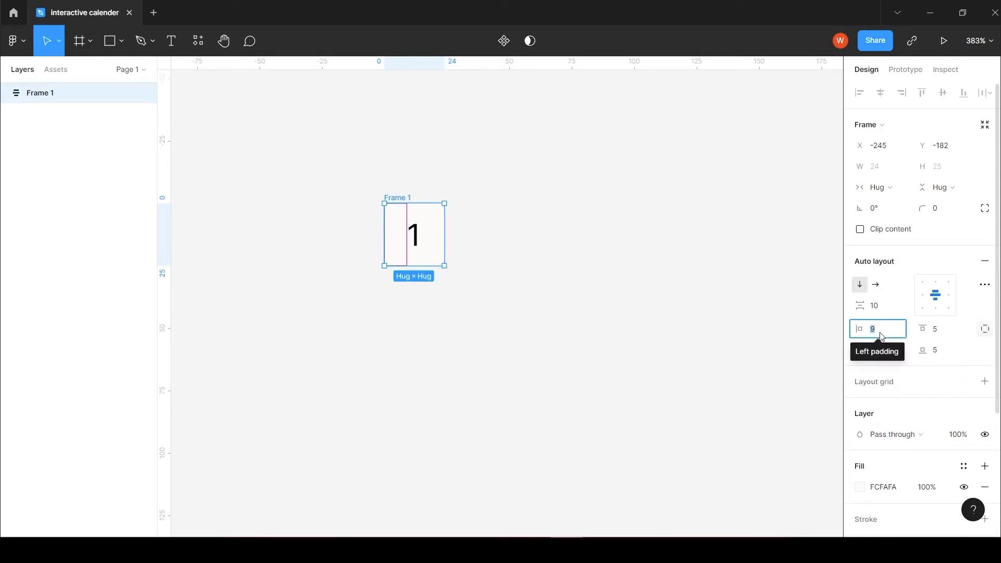
text(8)
click(881, 350)
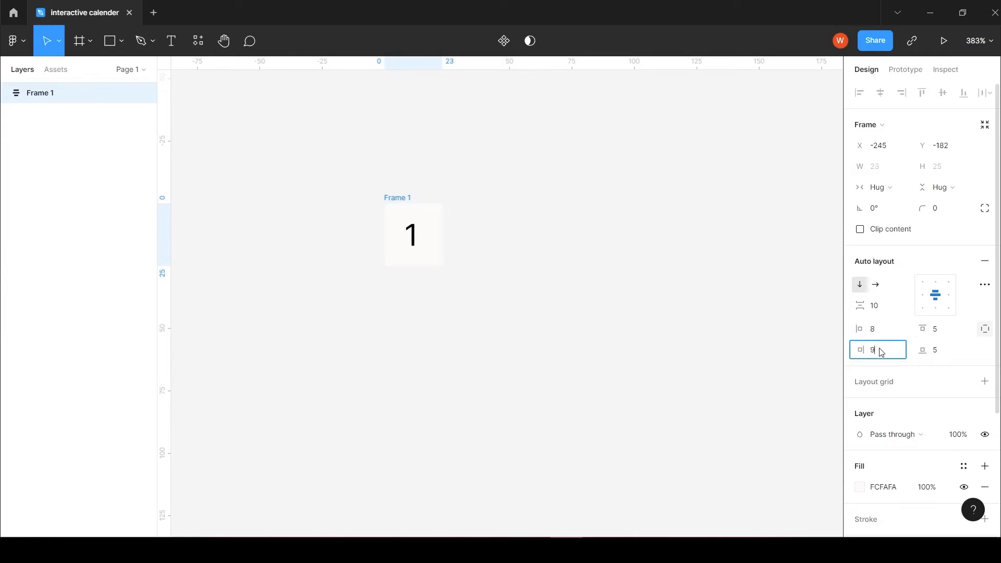
click(943, 334)
text(4)
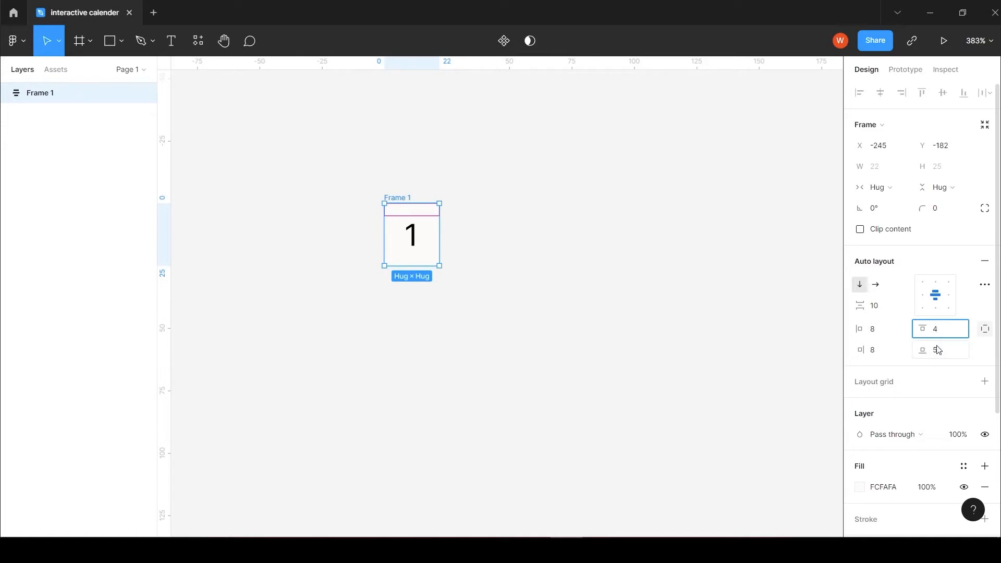
click(938, 350)
text(4)
key(Return)
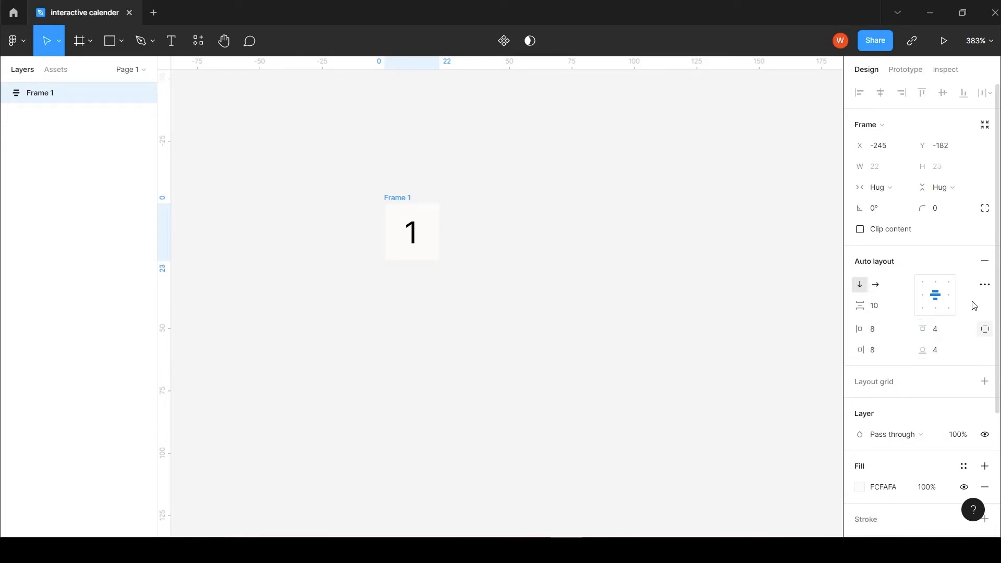
Step: Switch the frame to fixed width and copy it twice in a row, at X -218 and X -191
click(900, 189)
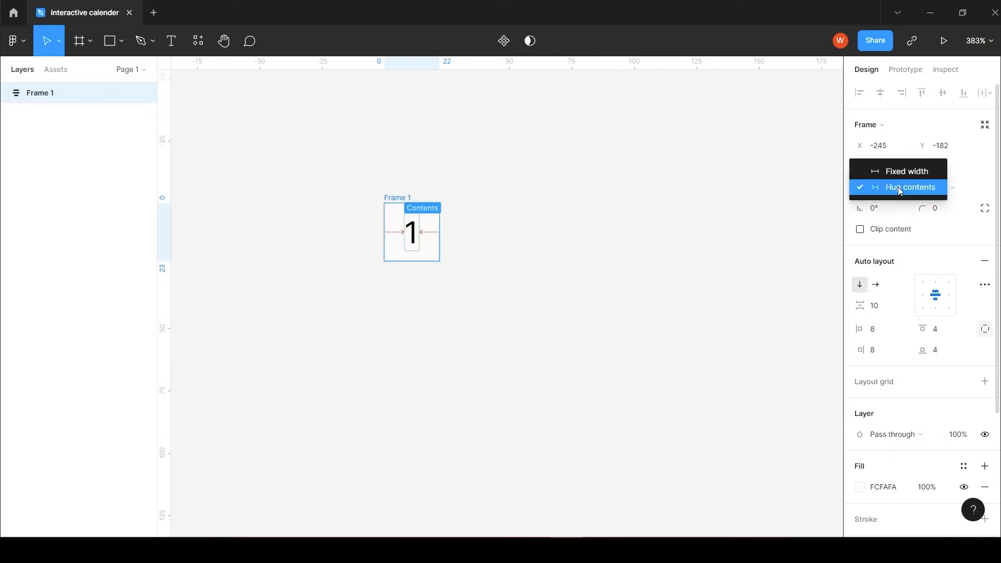
click(910, 173)
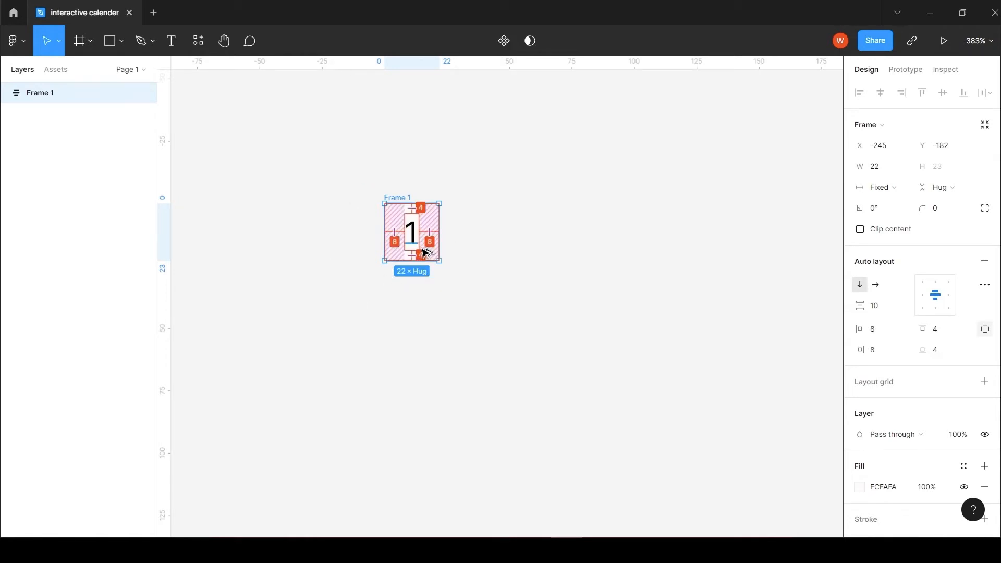
drag(425, 253, 493, 253)
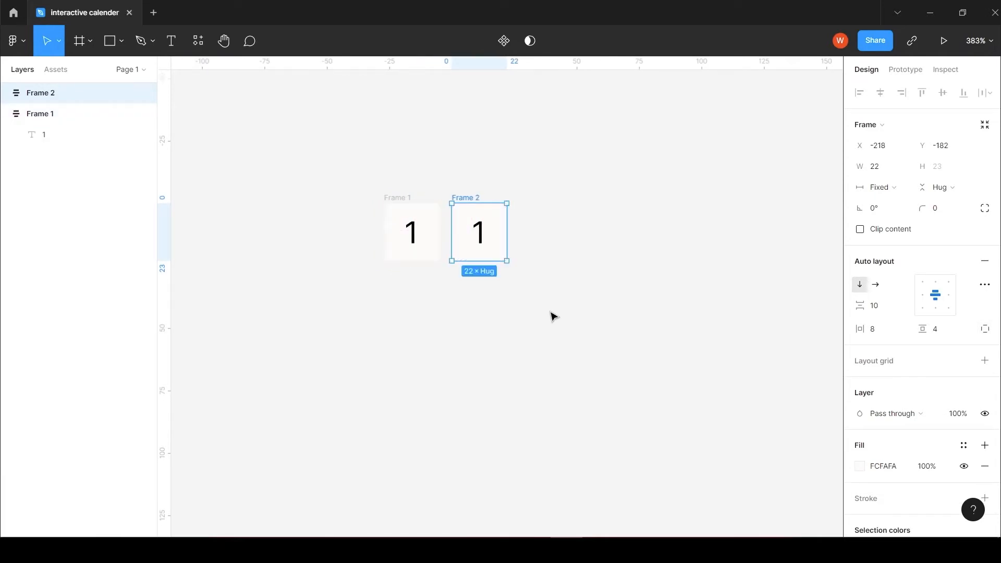
key(ctrl+d)
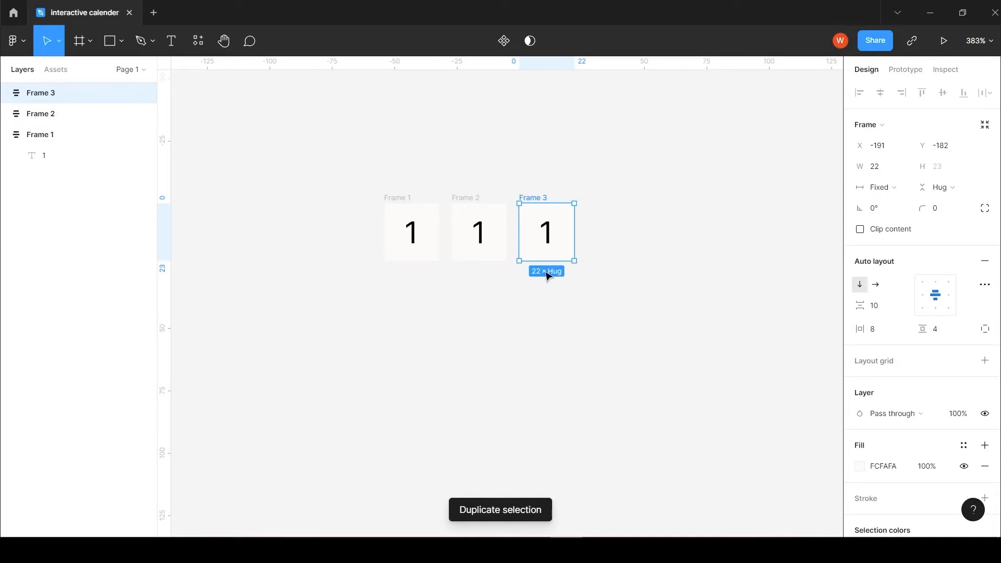
click(495, 229)
click(495, 226)
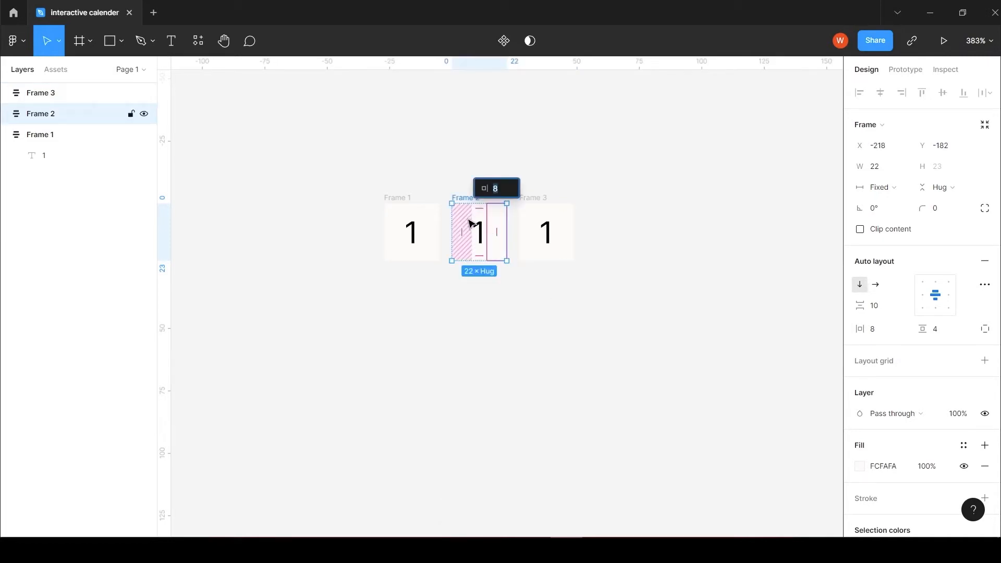
click(472, 251)
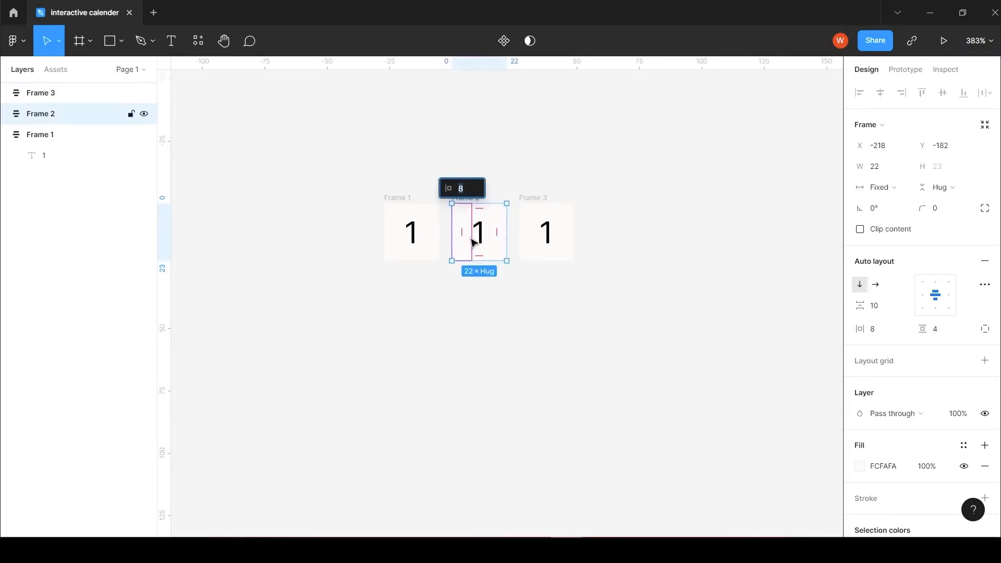
click(623, 187)
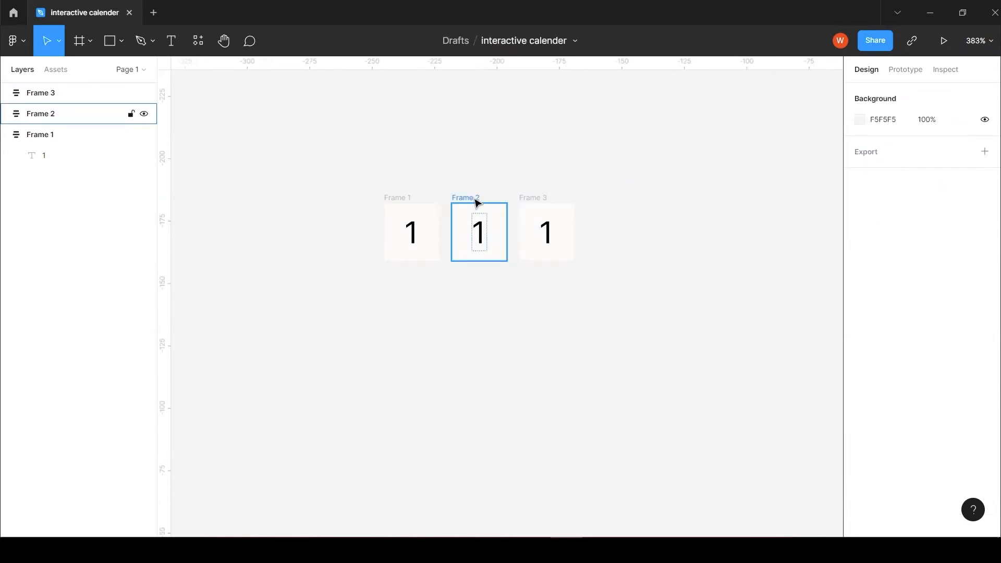
Step: Change the fill of the middle frame, Frame 2, to light turquoise CAF0EB
click(478, 203)
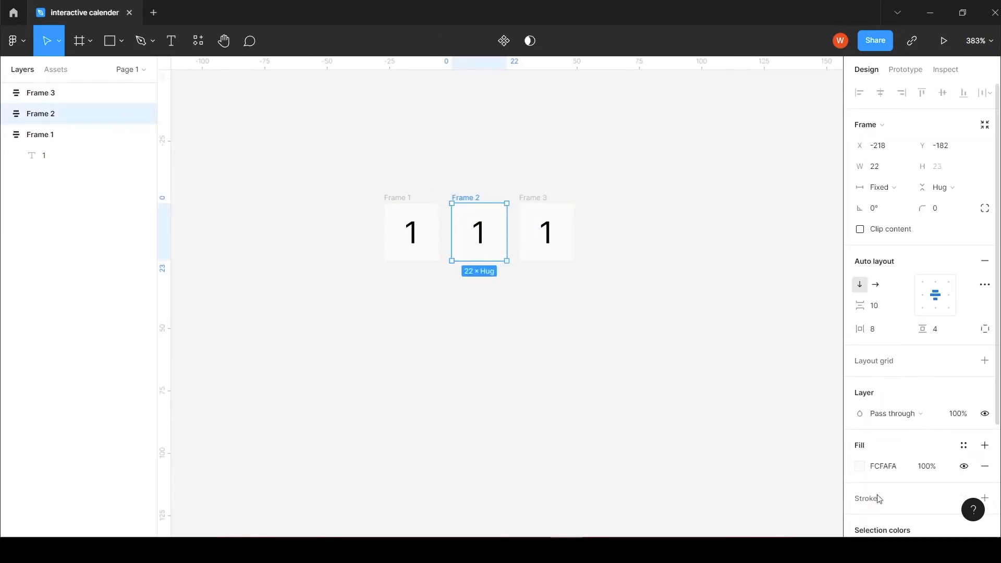
click(860, 466)
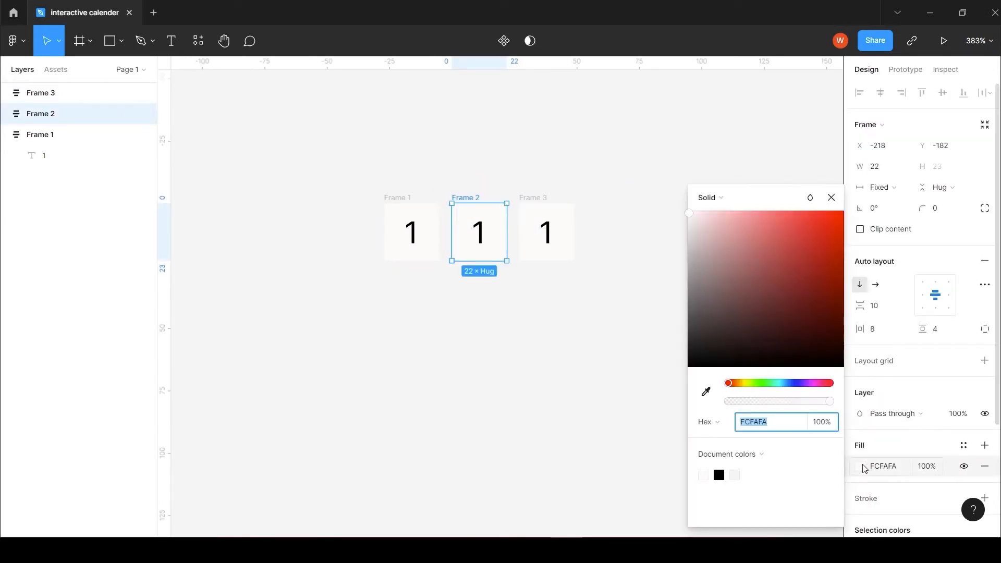
click(776, 384)
click(781, 229)
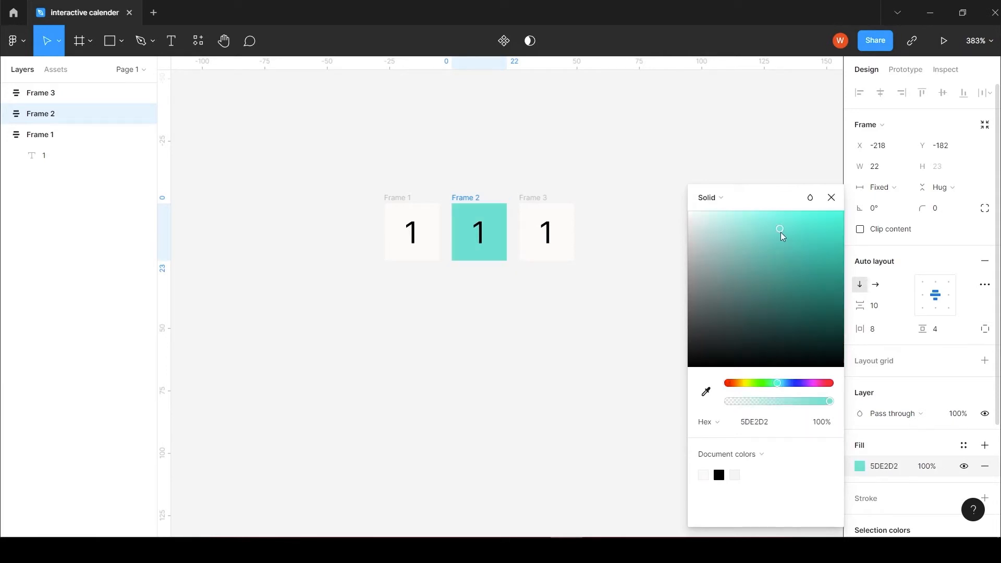
drag(781, 235, 715, 229)
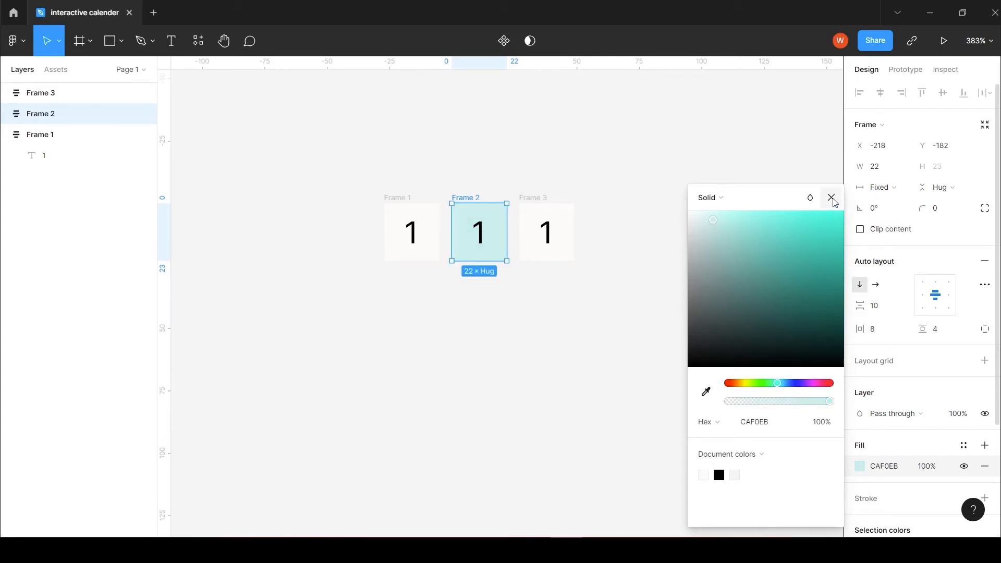
click(832, 198)
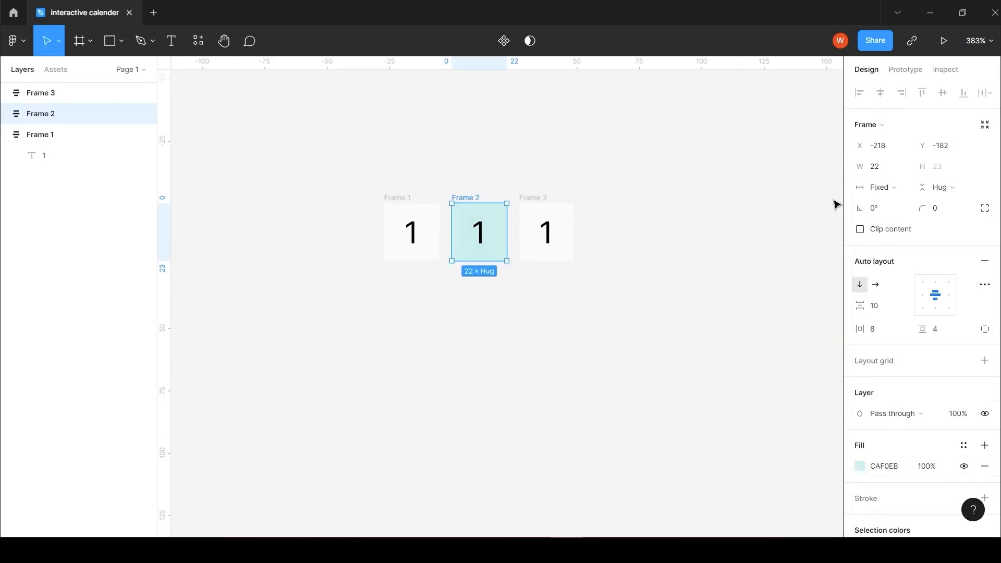
Step: Change the fill of the third frame, Frame 3, to muted green 55A692
click(535, 198)
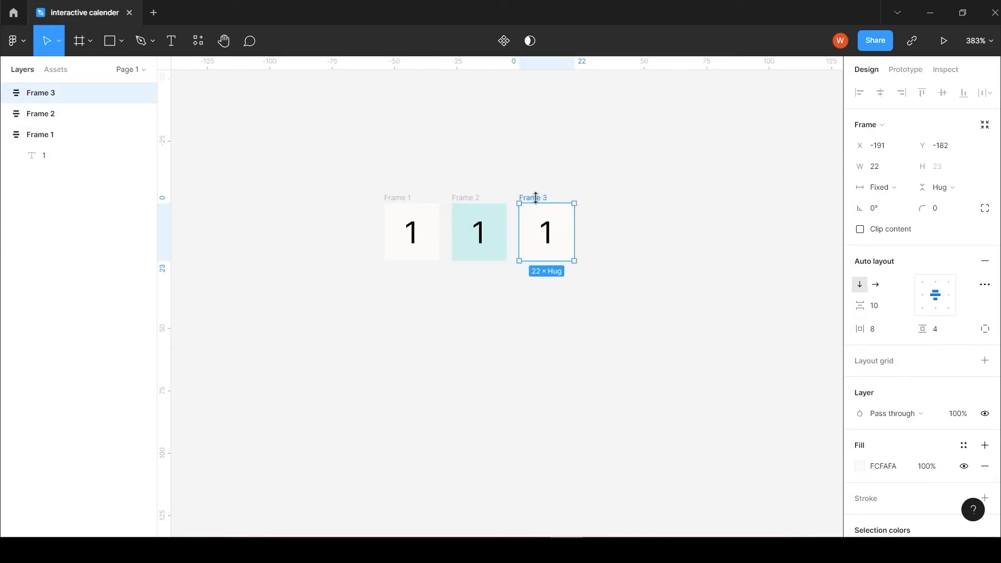
click(861, 467)
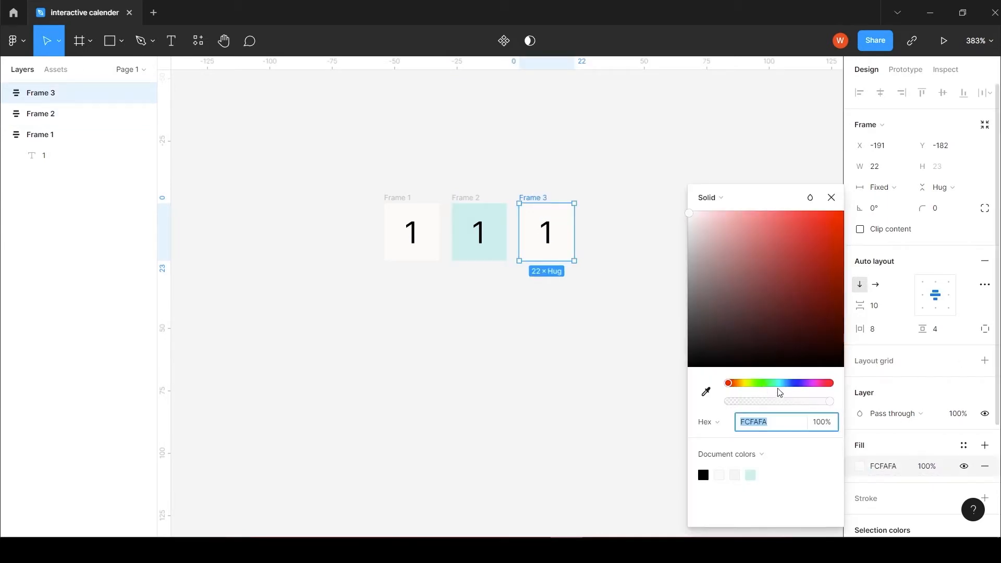
click(776, 384)
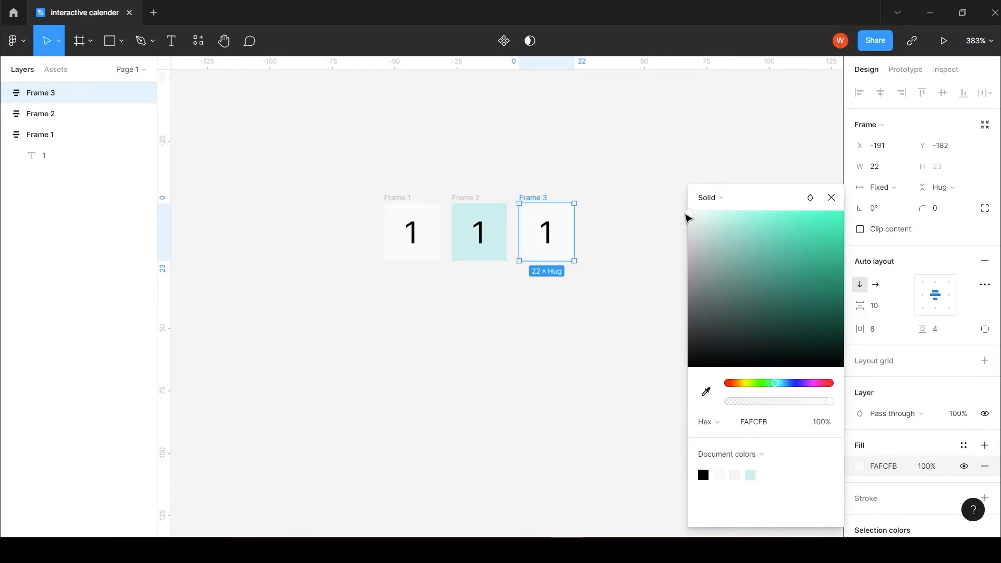
drag(689, 214, 767, 275)
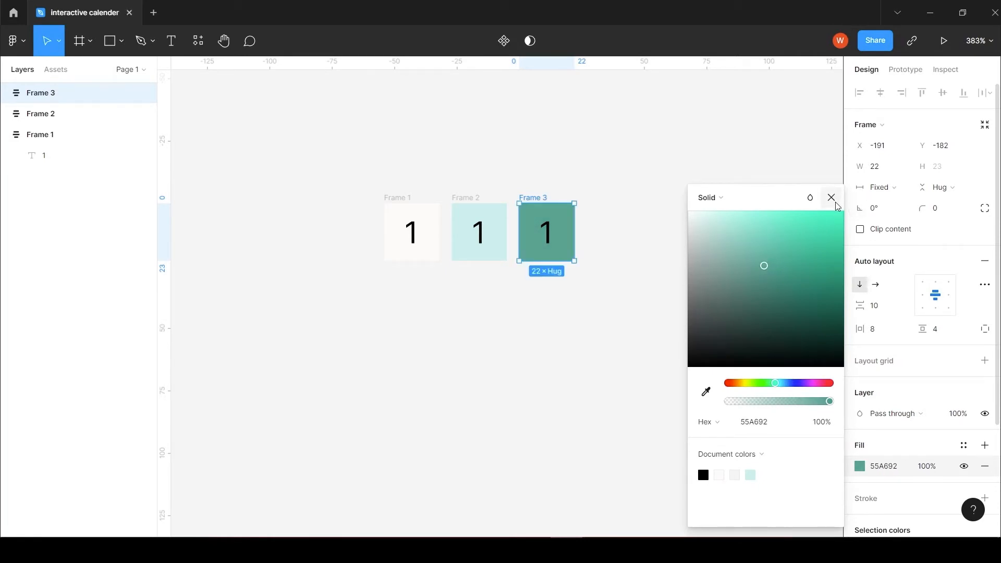
click(831, 197)
Step: Recolor the number inside the green Frame 3 to off-white FAF8F8
double_click(552, 237)
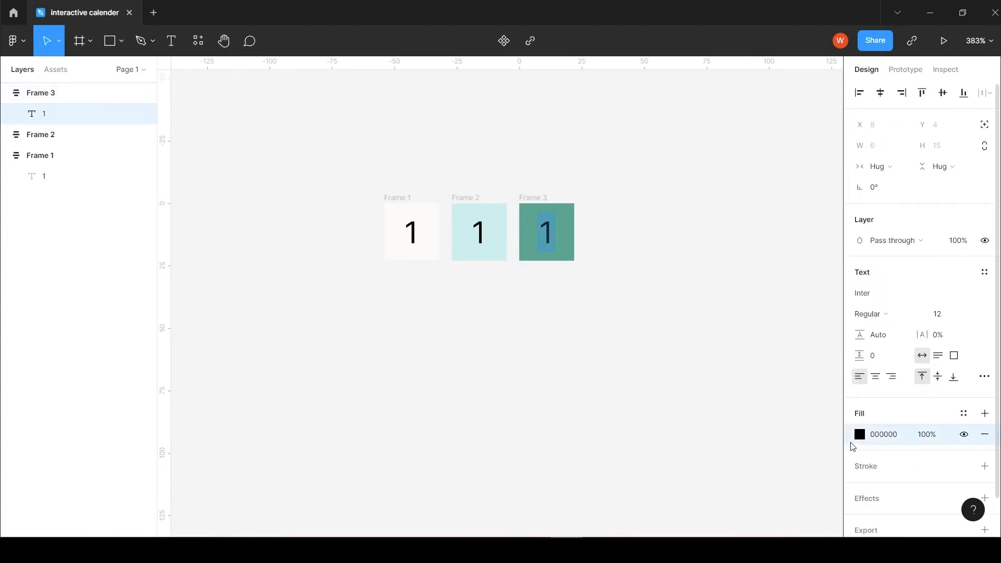
click(859, 435)
drag(685, 369, 689, 215)
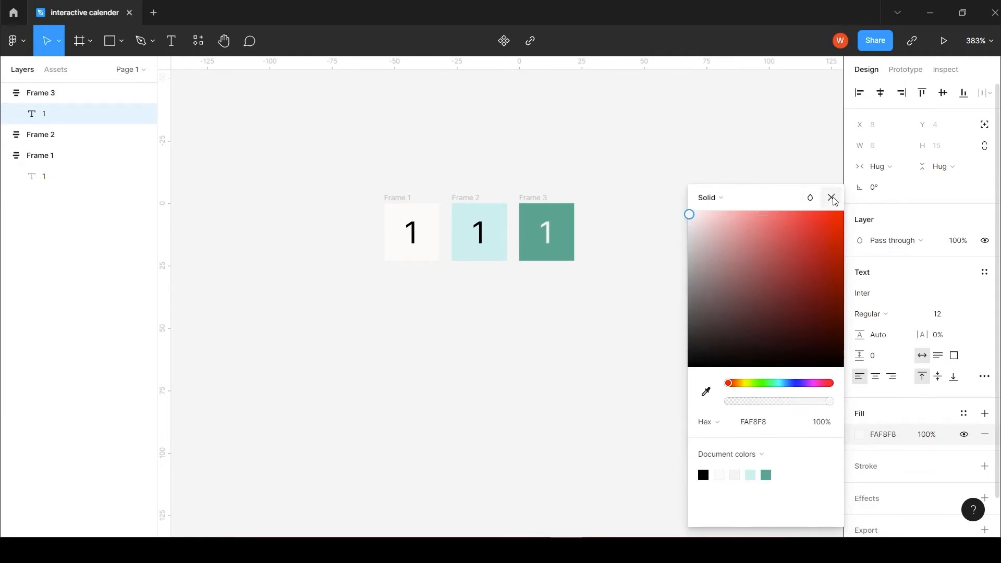
click(831, 198)
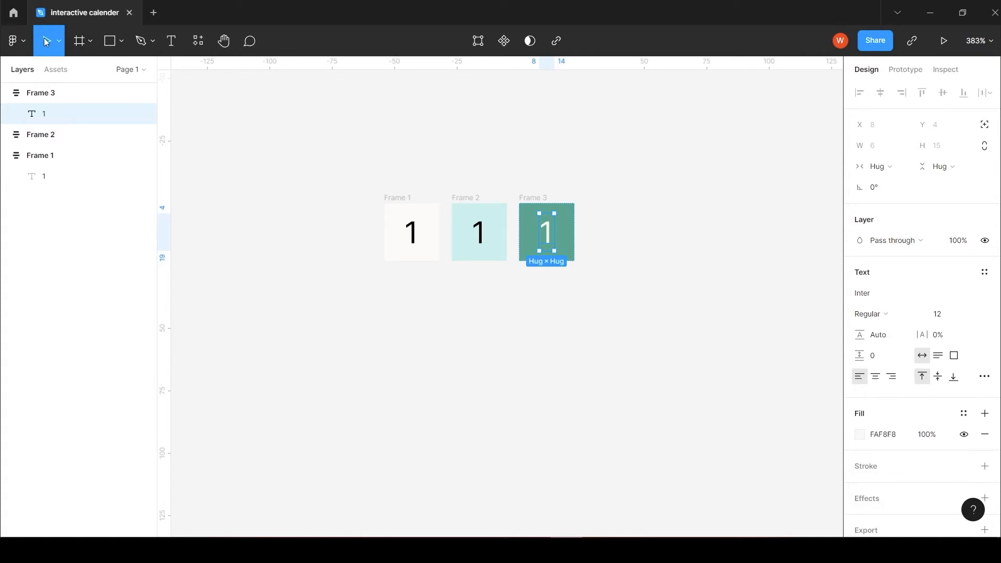
Step: Combine Frame 1, Frame 2 and Frame 3 into a component set
drag(336, 178, 624, 289)
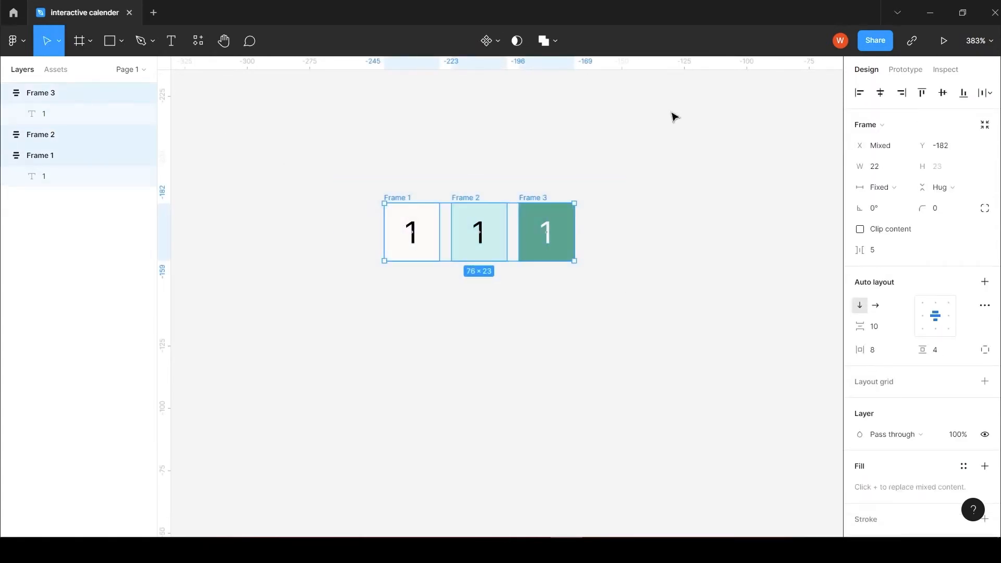
click(501, 50)
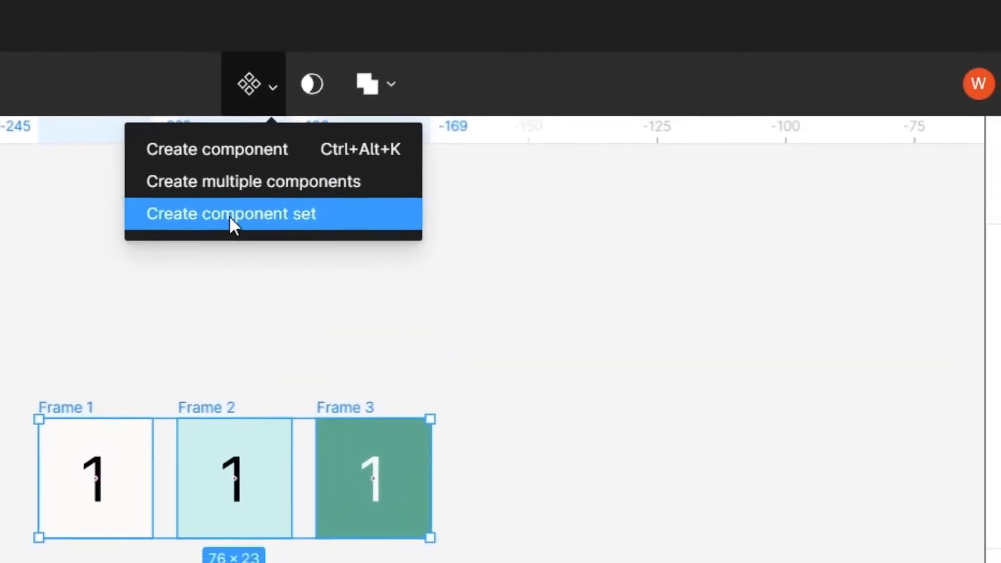
click(221, 218)
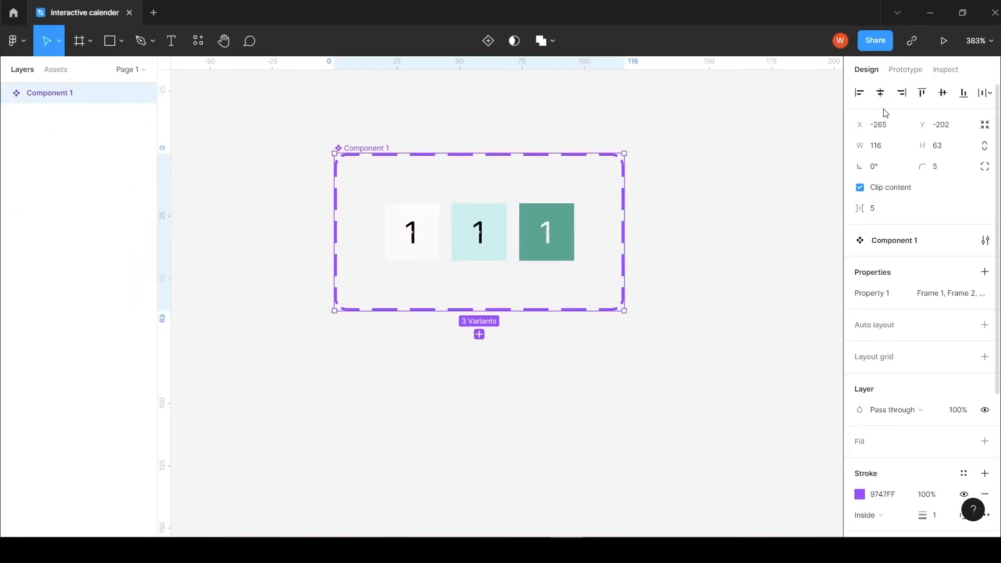
Step: Add a While hovering interaction that changes the Frame 1 variant to Frame 2, with Smart animate, Ease out and 300ms
click(909, 76)
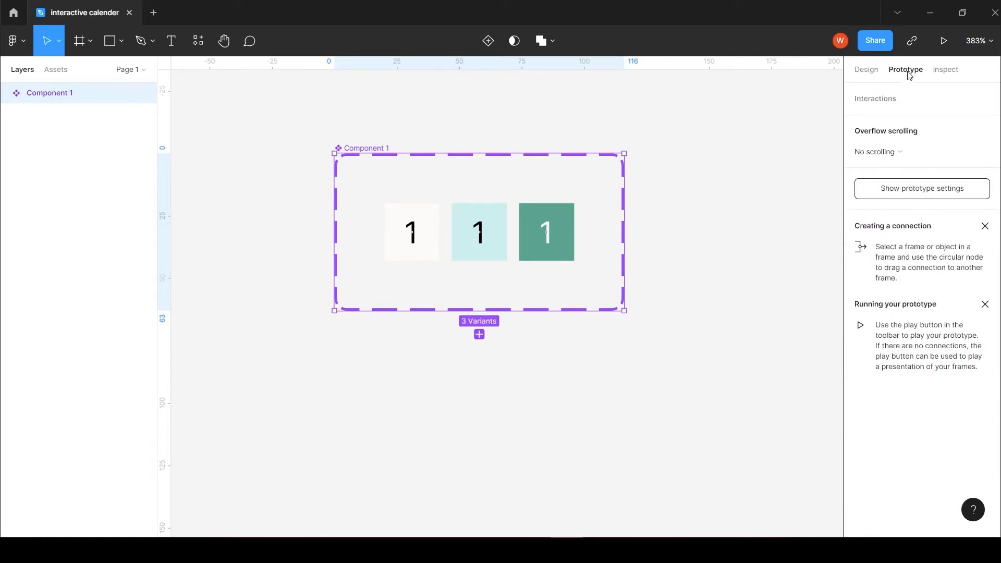
click(410, 215)
click(411, 215)
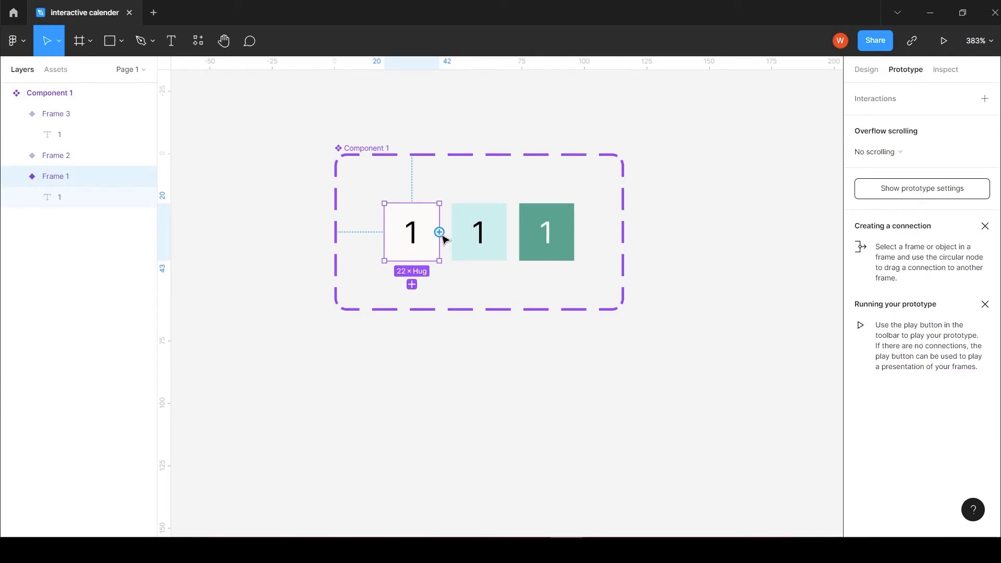
drag(440, 233, 459, 238)
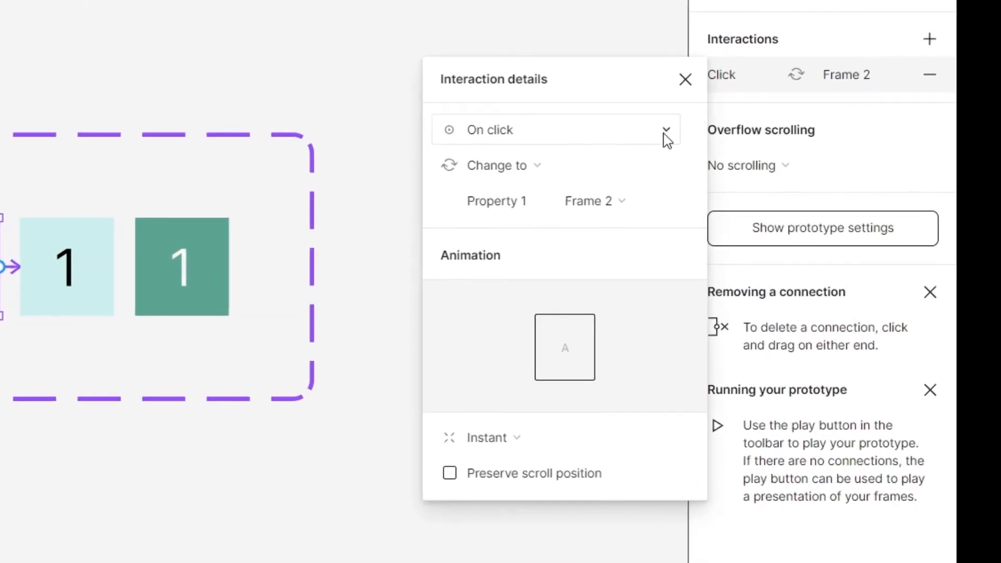
click(667, 140)
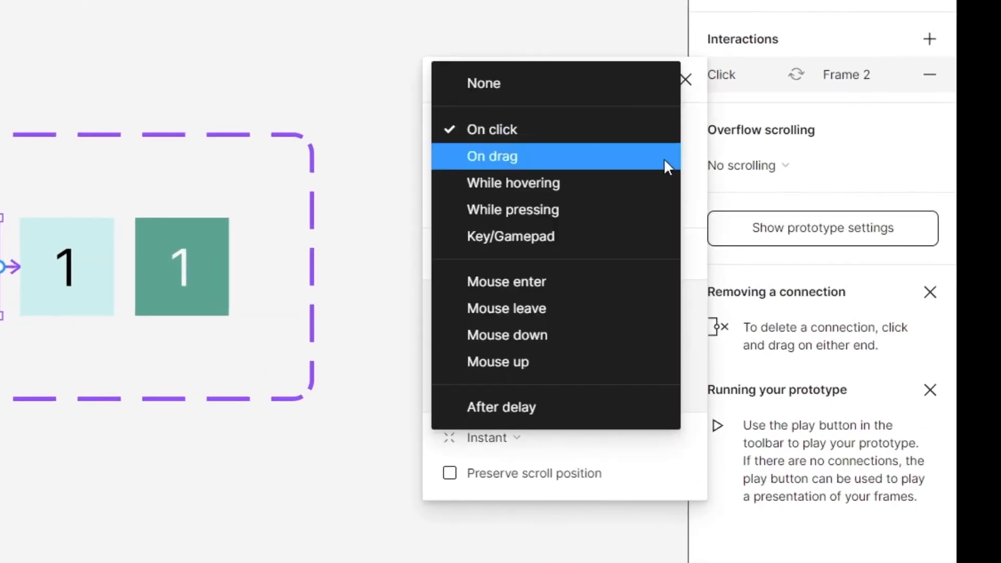
click(556, 182)
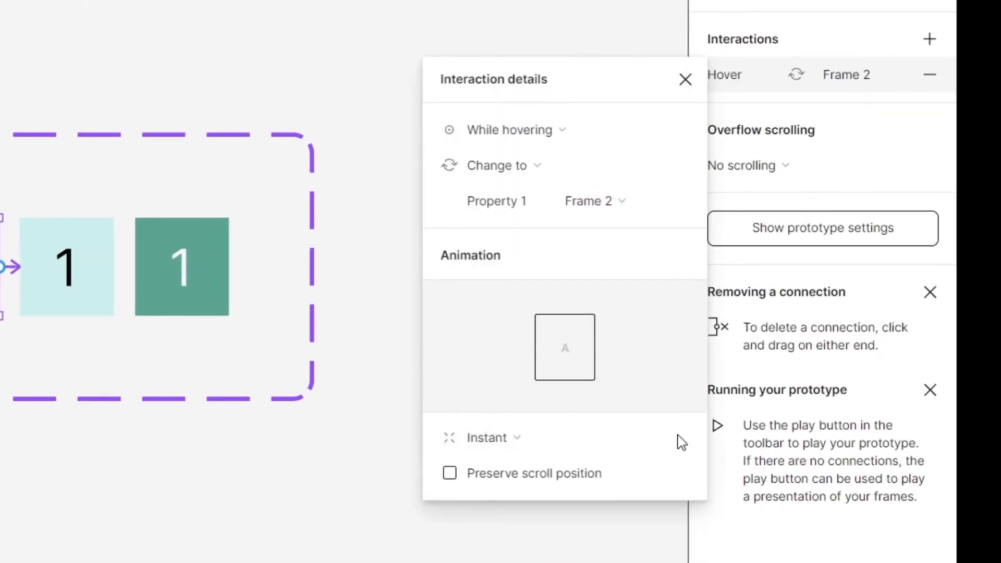
click(657, 442)
click(592, 491)
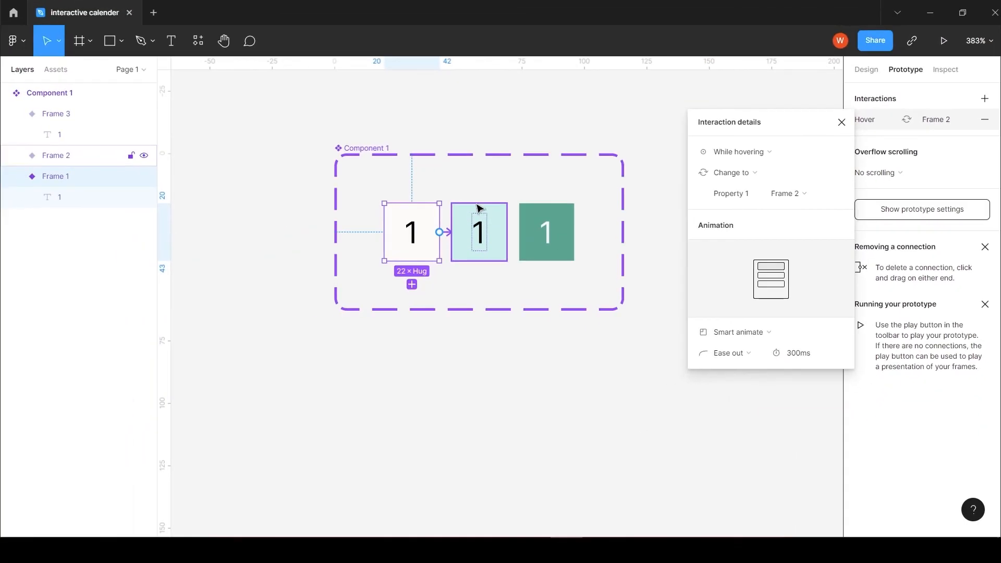
Step: Add an On click interaction that changes the Frame 2 variant to Frame 3, with Smart animate, Ease out and 300ms
click(479, 208)
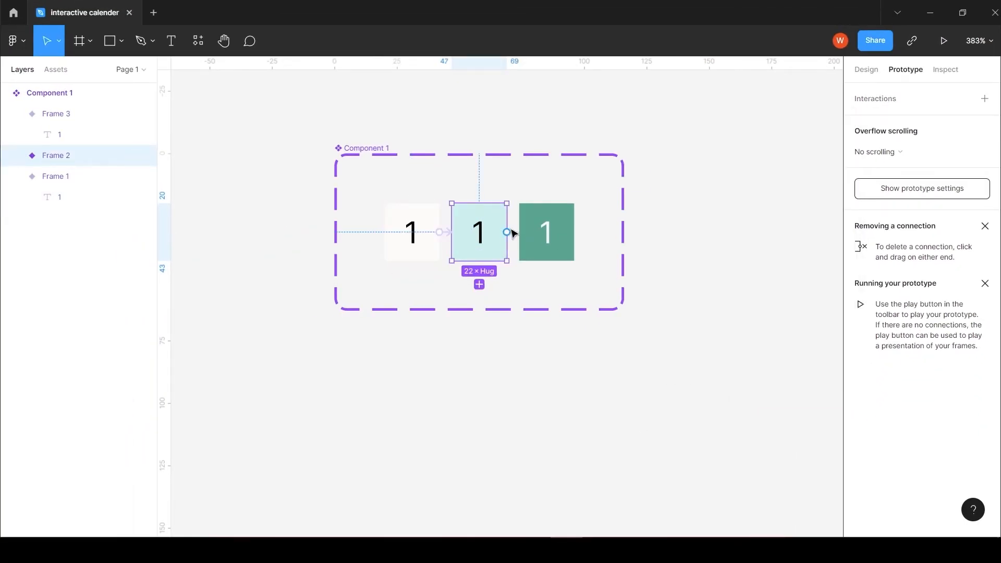
drag(512, 231, 528, 238)
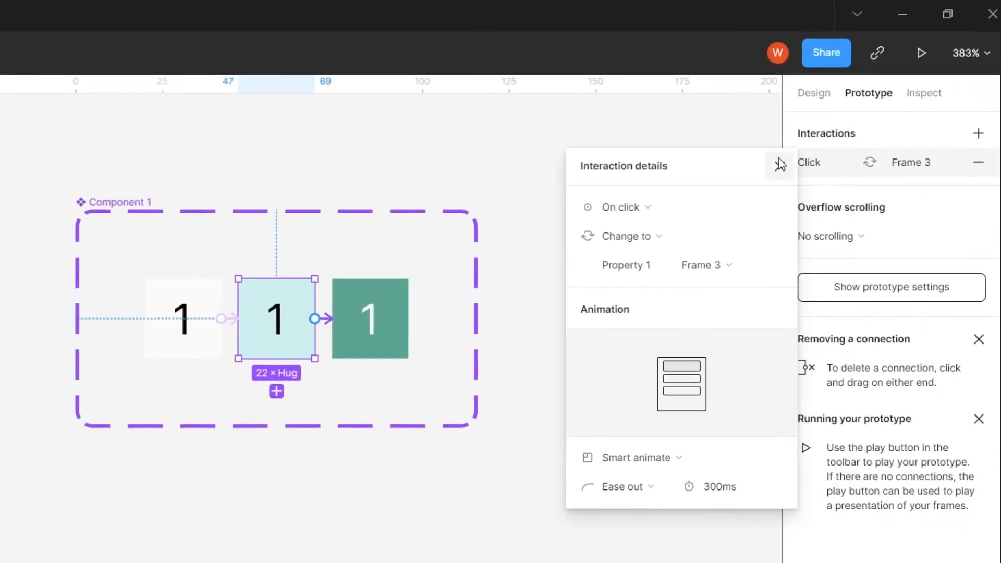
click(780, 165)
Step: Add an On click interaction that changes the Frame 3 variant back to Frame 1, with Smart animate, Ease out and 300ms
click(404, 340)
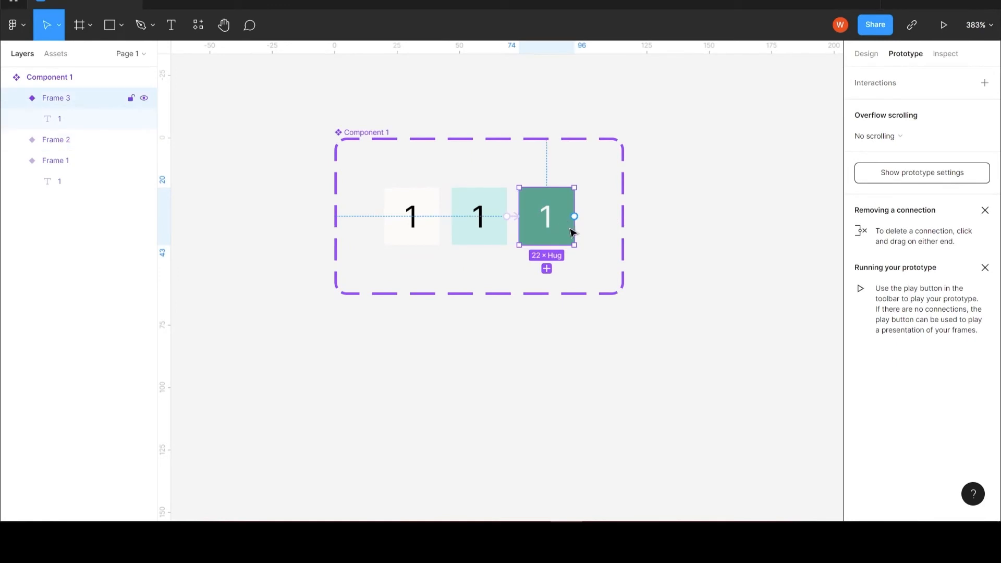
drag(575, 216, 440, 213)
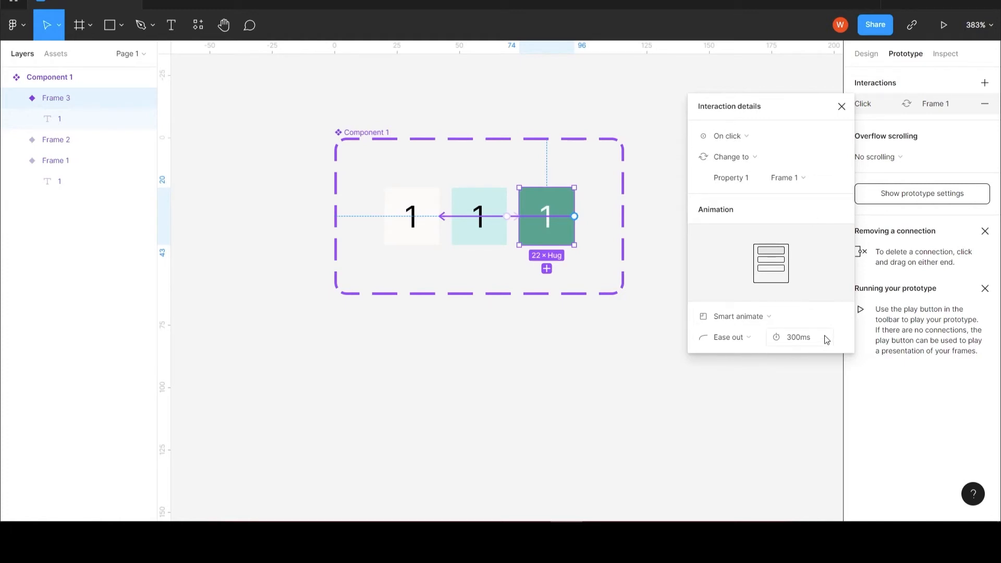
click(841, 107)
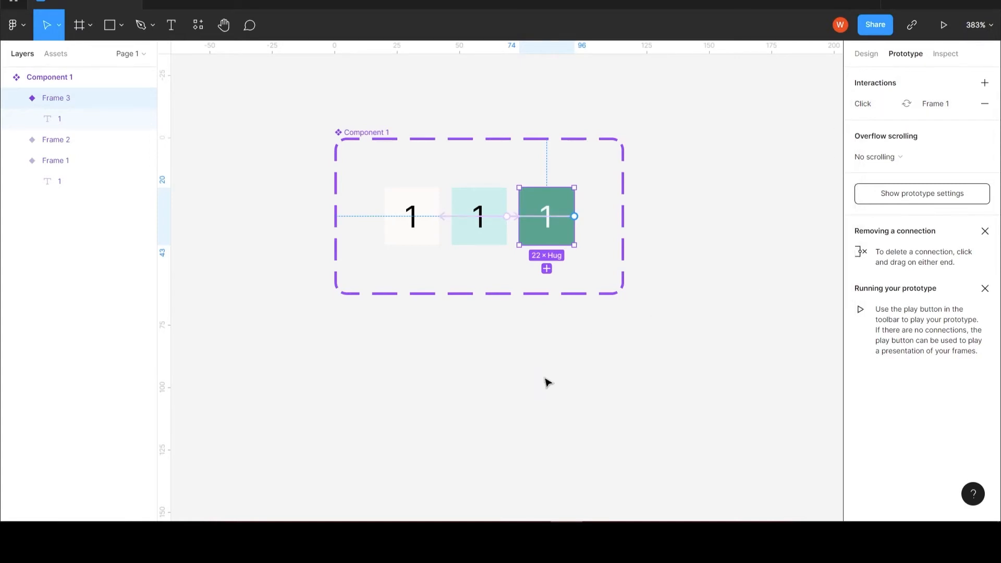
click(503, 395)
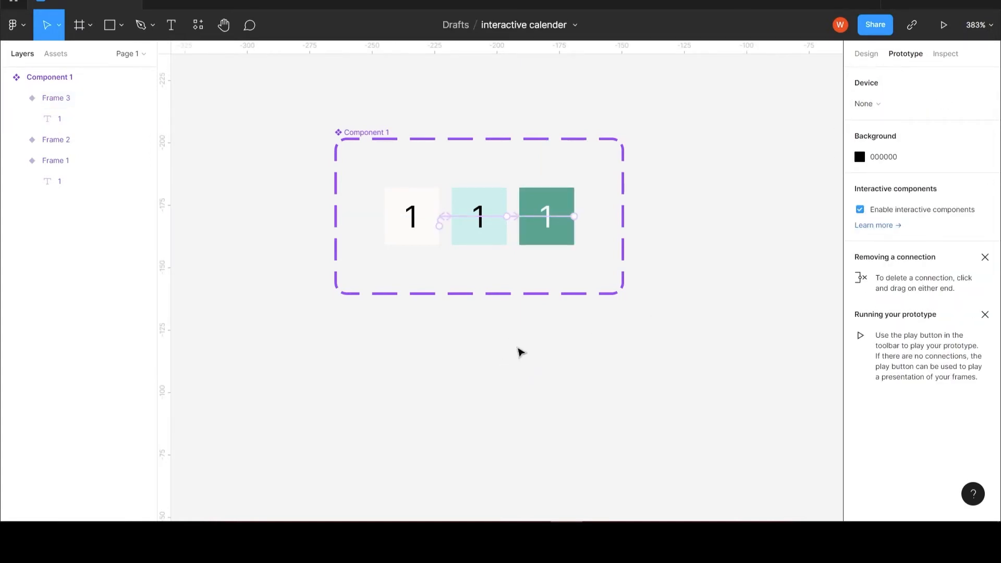
Step: Place a copy of the Frame 1 variant below the component set at X -267, Y -109
scroll(521, 323, down, 2)
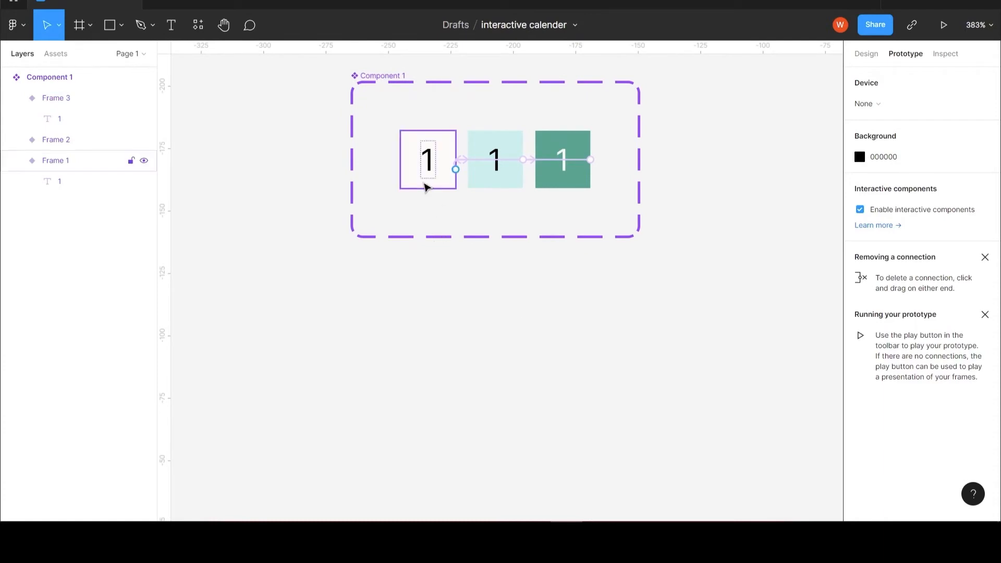
click(864, 58)
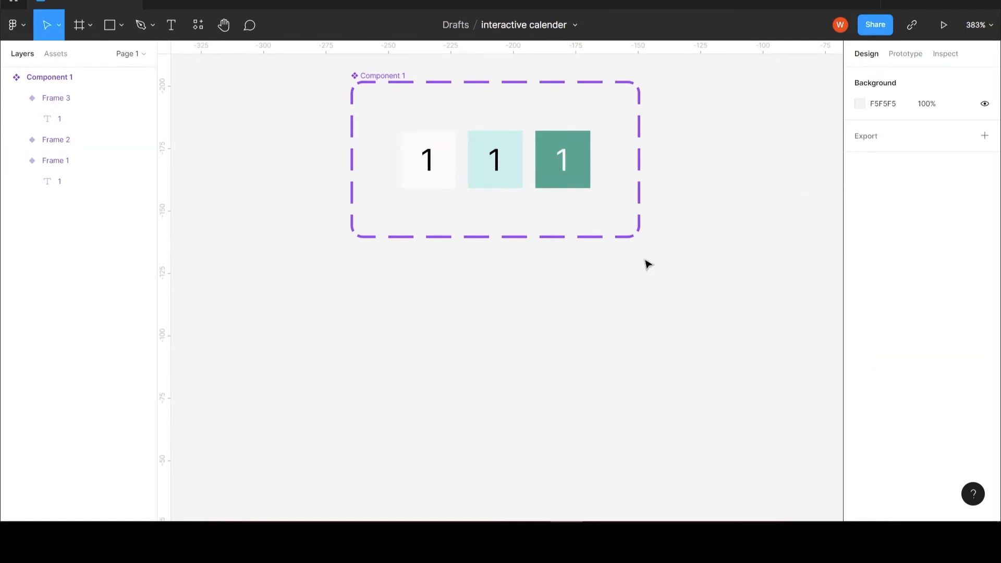
click(411, 136)
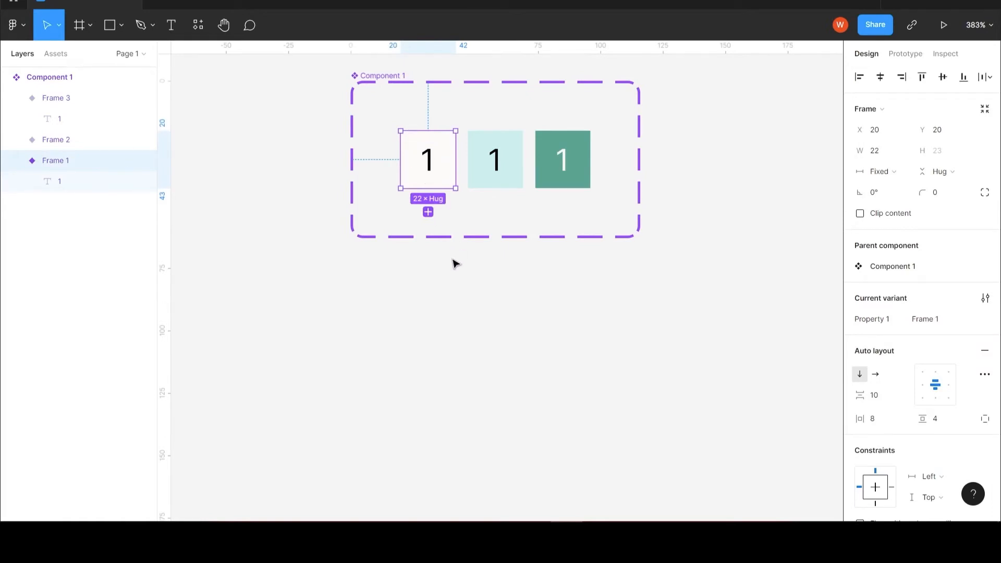
drag(440, 179, 383, 362)
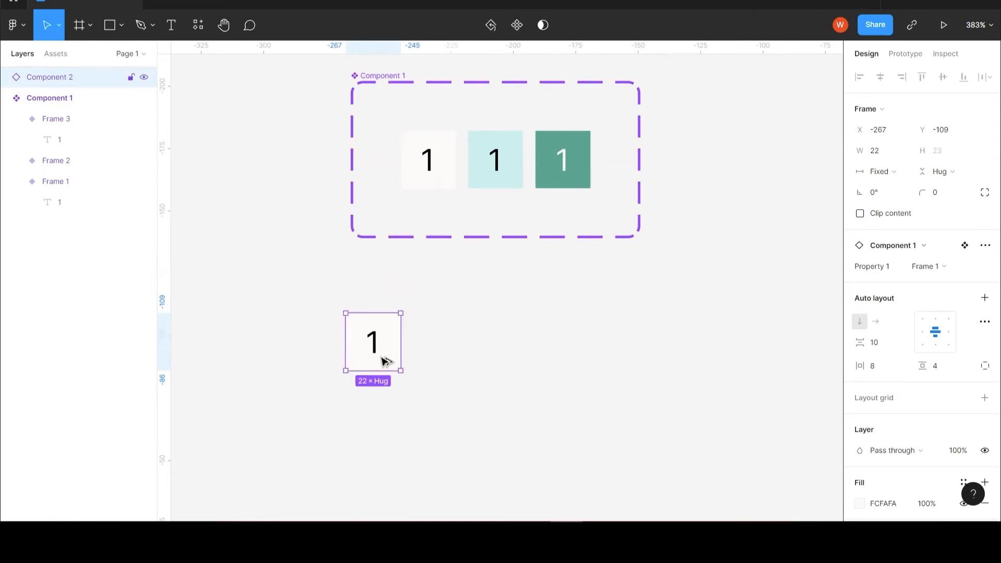
Step: Duplicate the date cell side by side without gaps into a row of seven, ending at X -135
drag(385, 354, 443, 357)
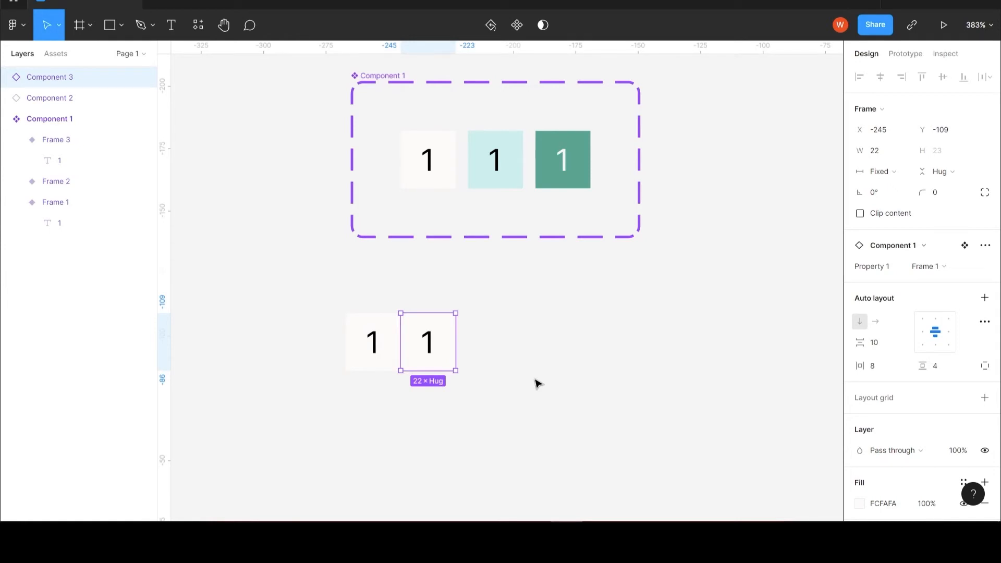
key(ctrl+d)
key(ctrl+d)
key(ctrl+d)
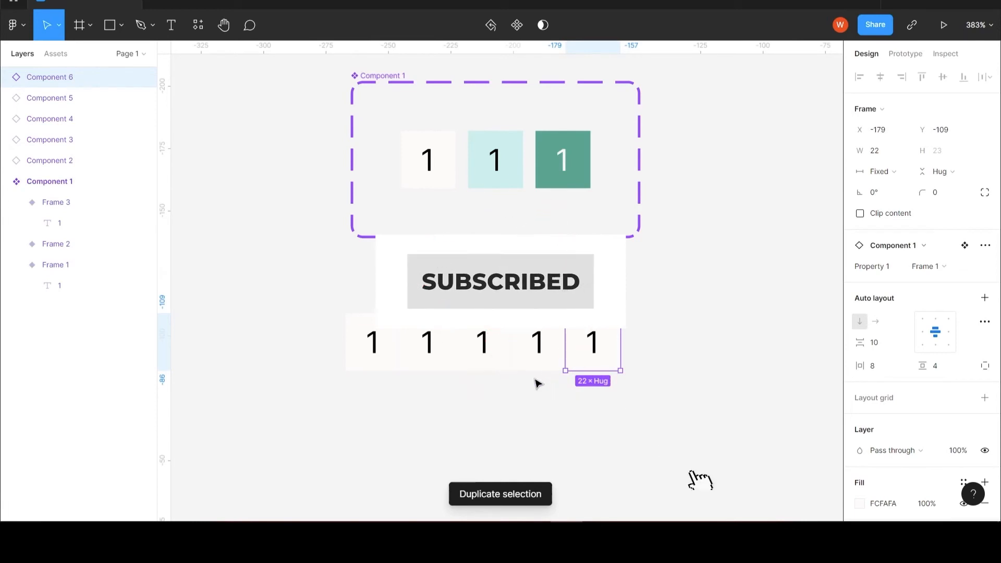
key(ctrl+d)
key(ctrl+d)
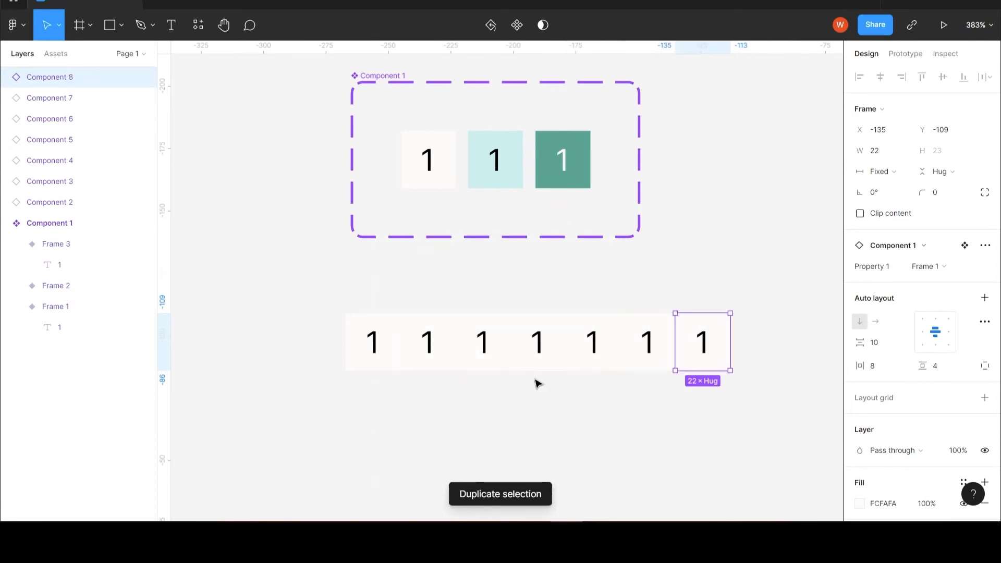
Step: Copy the seven-cell row downward without gaps to form four rows, the last at Y -40
drag(282, 313, 724, 358)
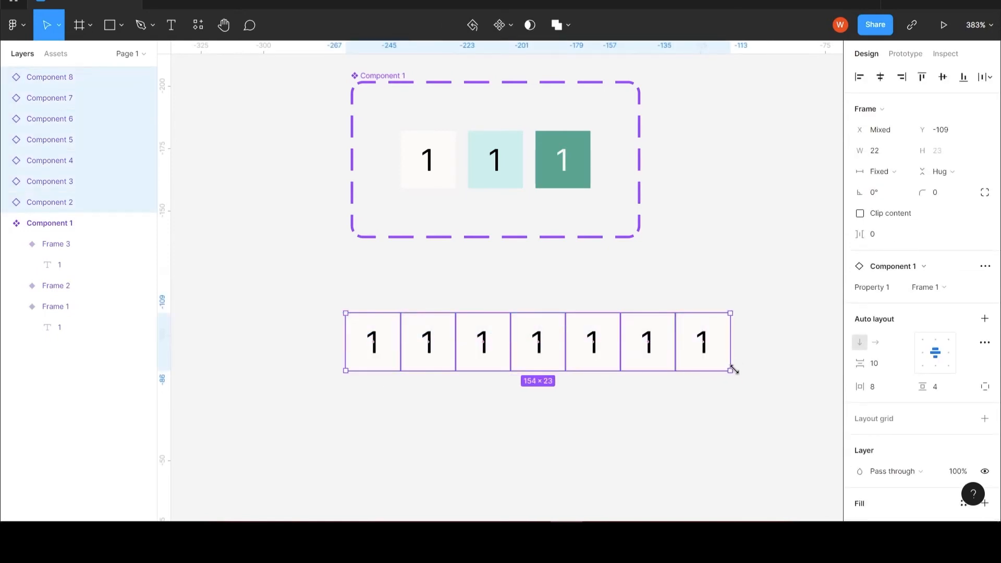
drag(505, 364, 519, 424)
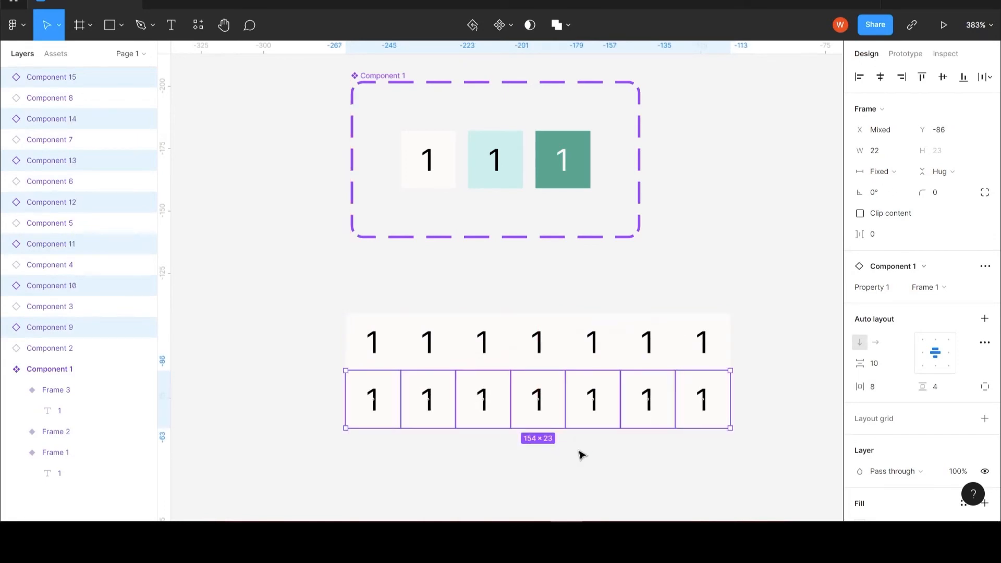
scroll(581, 455, down, 3)
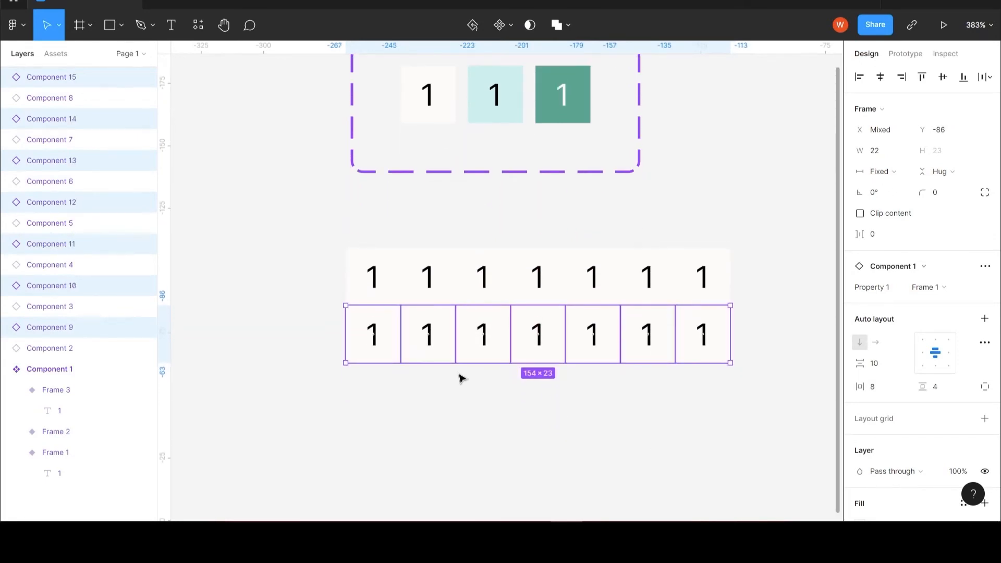
drag(440, 349, 455, 461)
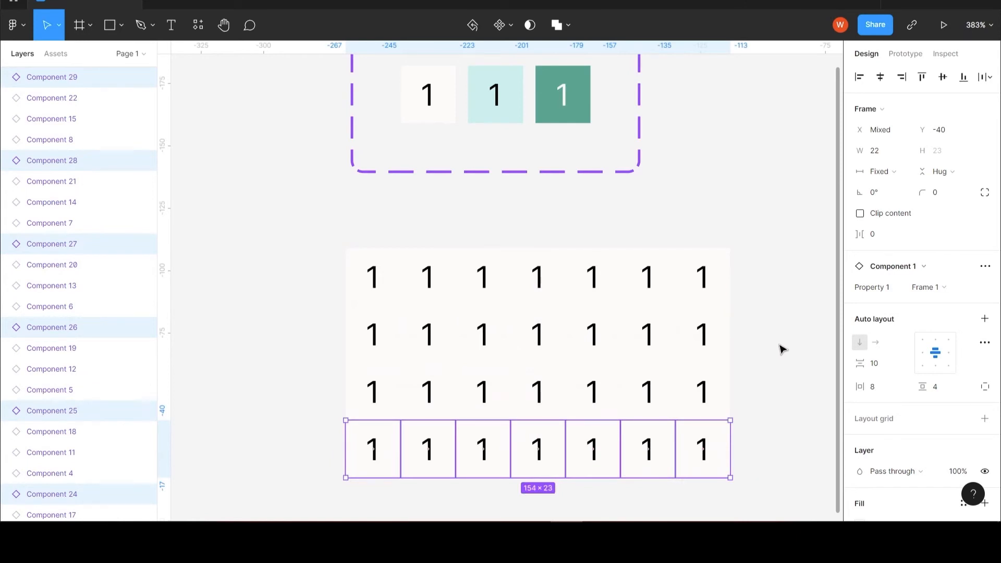
Step: Add a fifth row of three date cells and number all cells consecutively from 1 to 31
scroll(782, 349, down, 5)
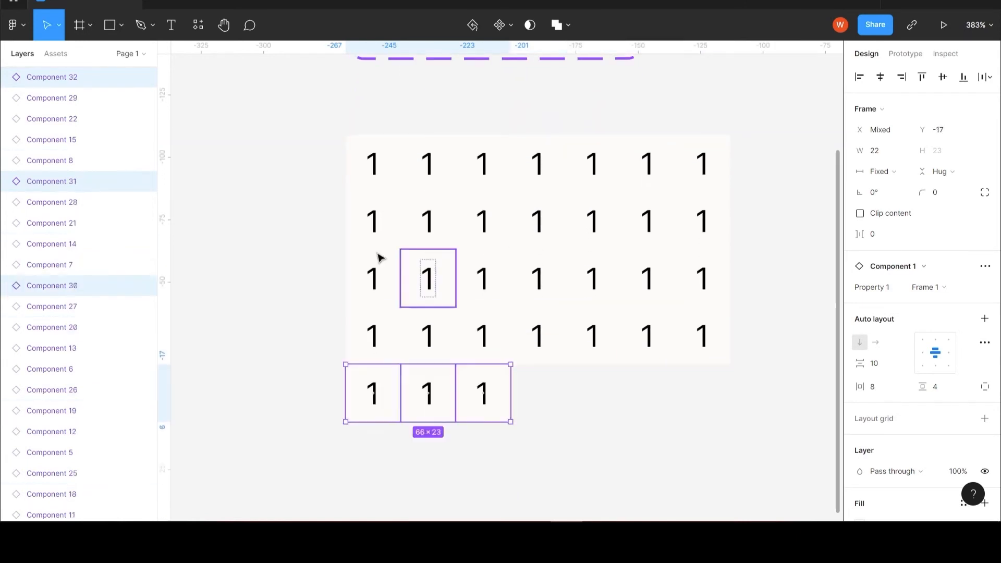
text(234567891011)
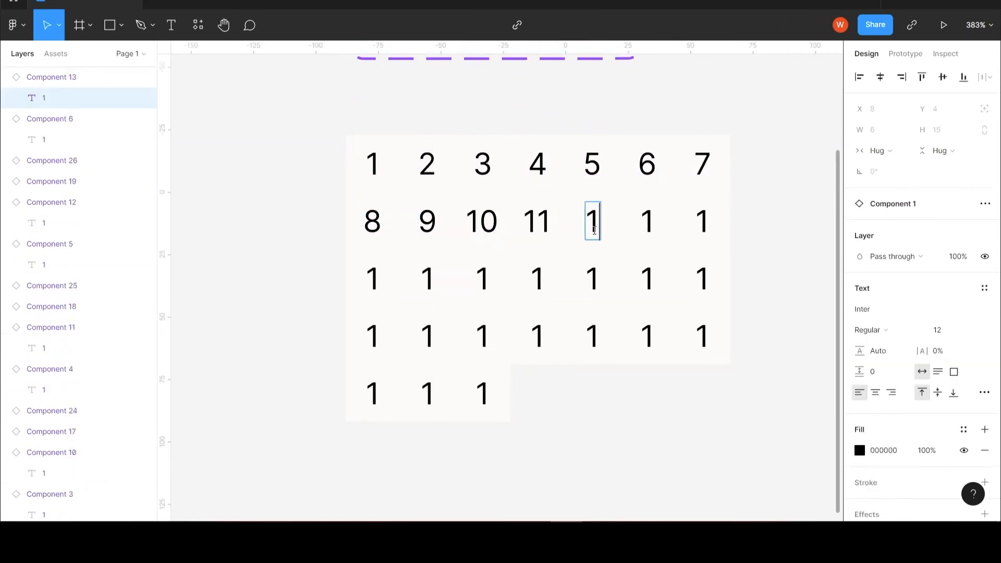
text(121314151617)
double_click(537, 281)
text(1819202122232425262728293031M)
Step: Complete a grey weekday header row reading M, T, W, T, F, S, S, centred above the date columns
click(880, 77)
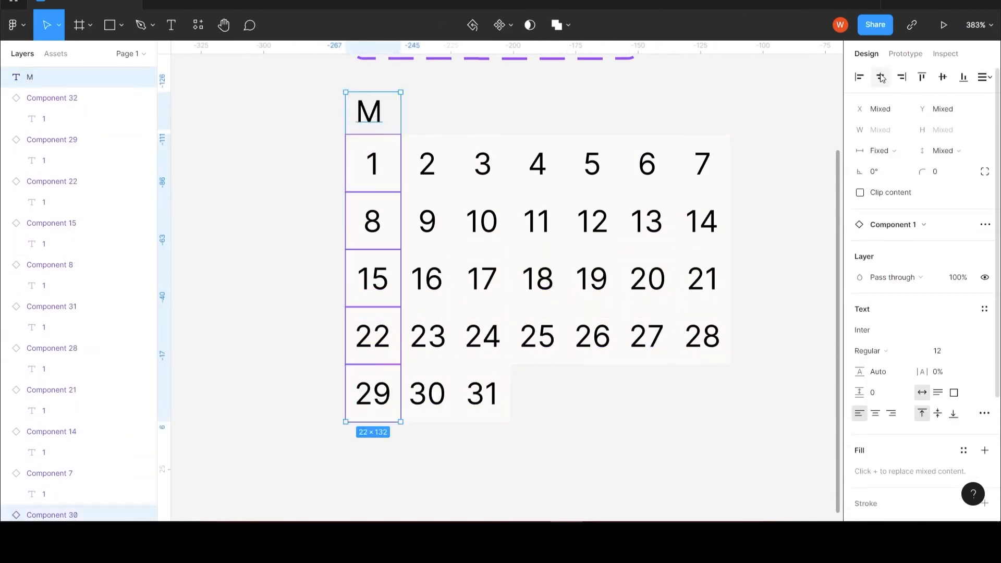
text(T W T F)
double_click(648, 111)
text(S)
click(860, 398)
click(702, 296)
Step: Add the title April above the weekday header with font size 14
text(April)
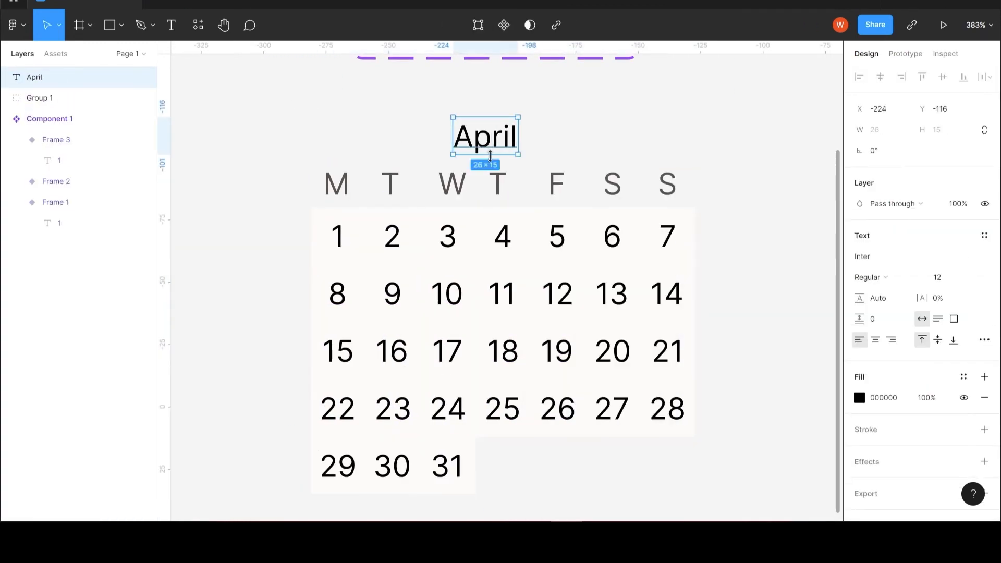
text(14)
click(246, 119)
Step: Draw a frame around the whole calendar and position the calendar group inside it at X 11, Y 17
key(f)
drag(295, 109, 737, 494)
drag(503, 294, 515, 281)
mouse_move(770, 172)
mouse_down()
mouse_move(754, 183)
mouse_move(726, 166)
mouse_up()
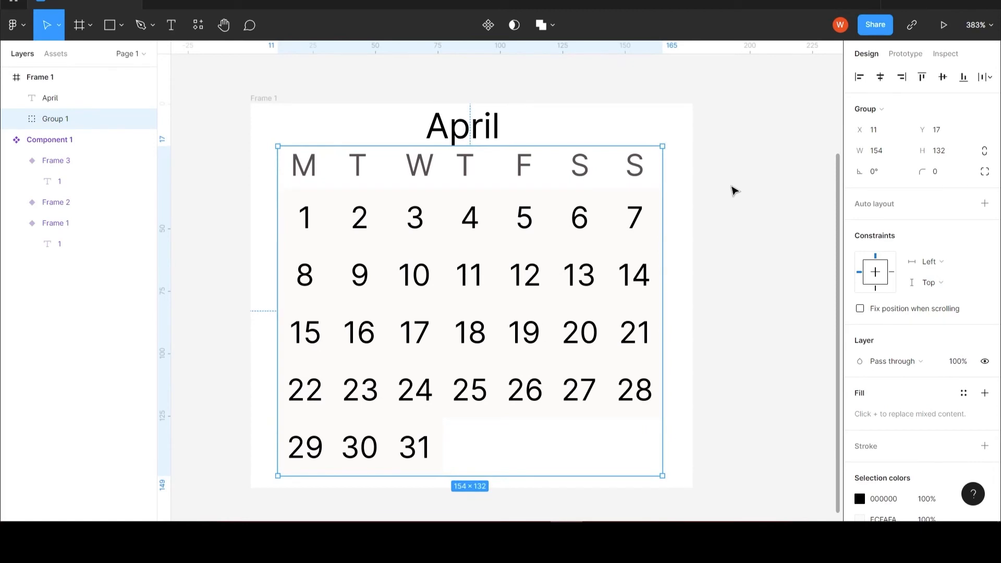
Step: Centre the April title horizontally in the frame at X 73, Y 0
scroll(717, 194, down, 3)
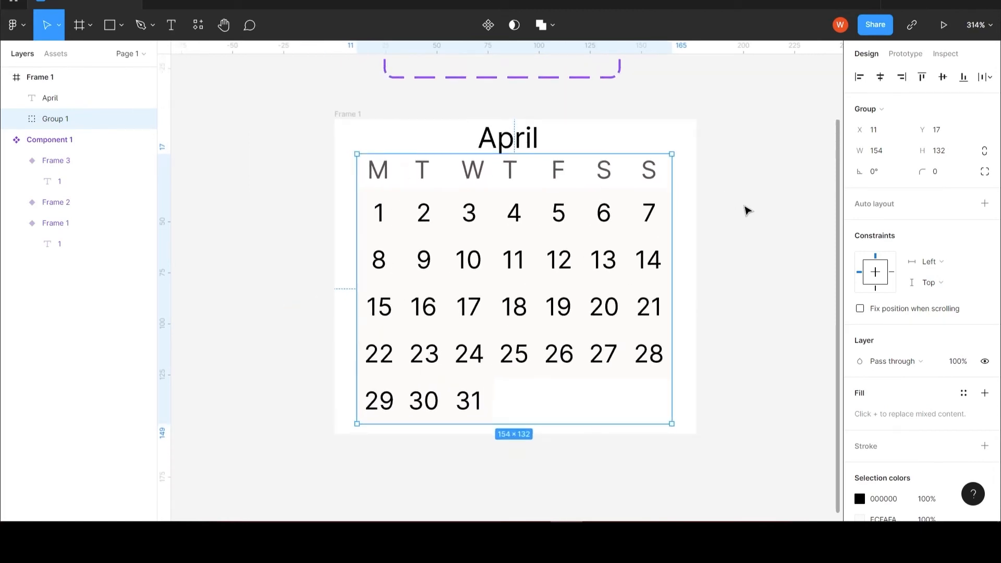
drag(748, 210, 722, 220)
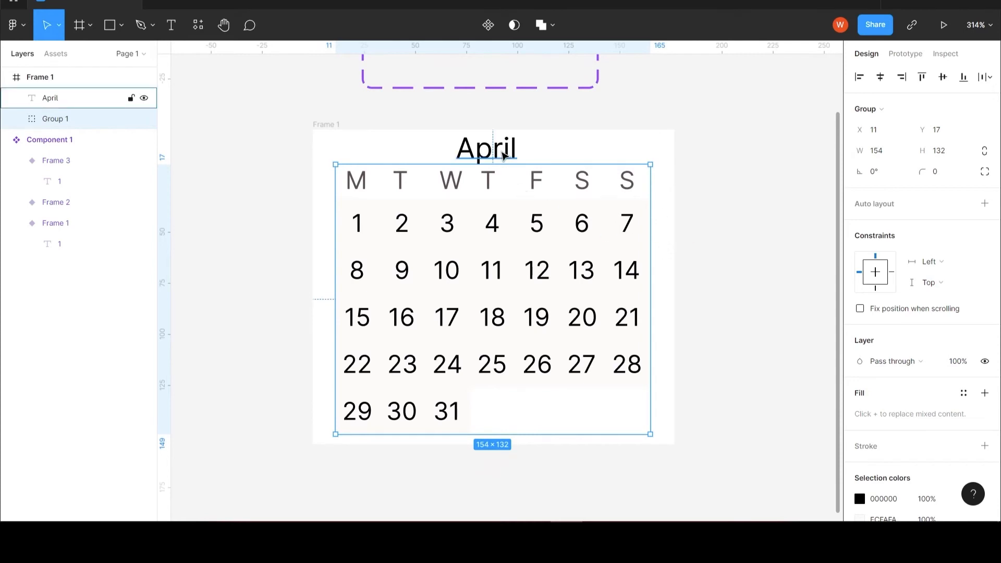
click(501, 154)
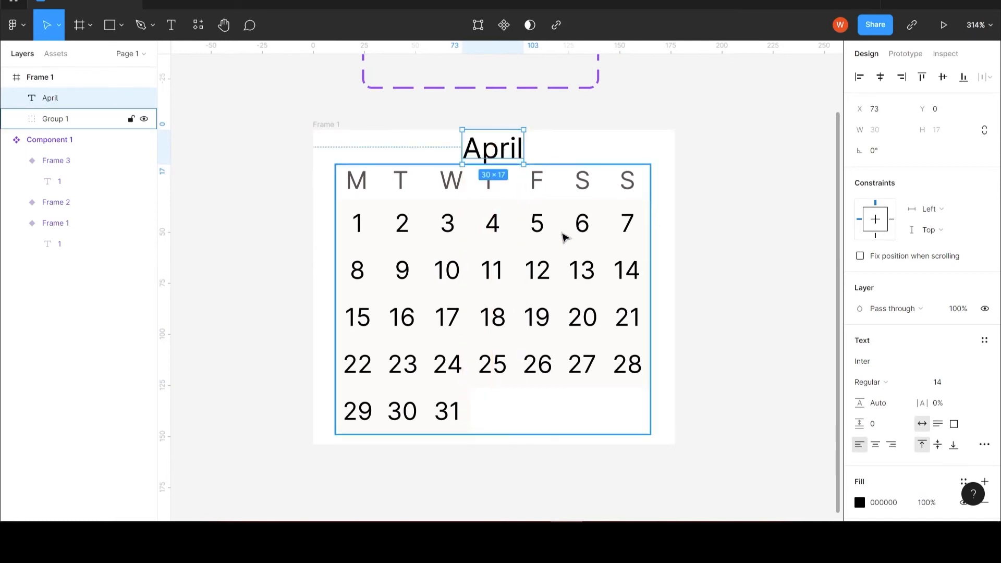
Step: Present the calendar prototype and scale its preview with the Fill screen option
click(944, 26)
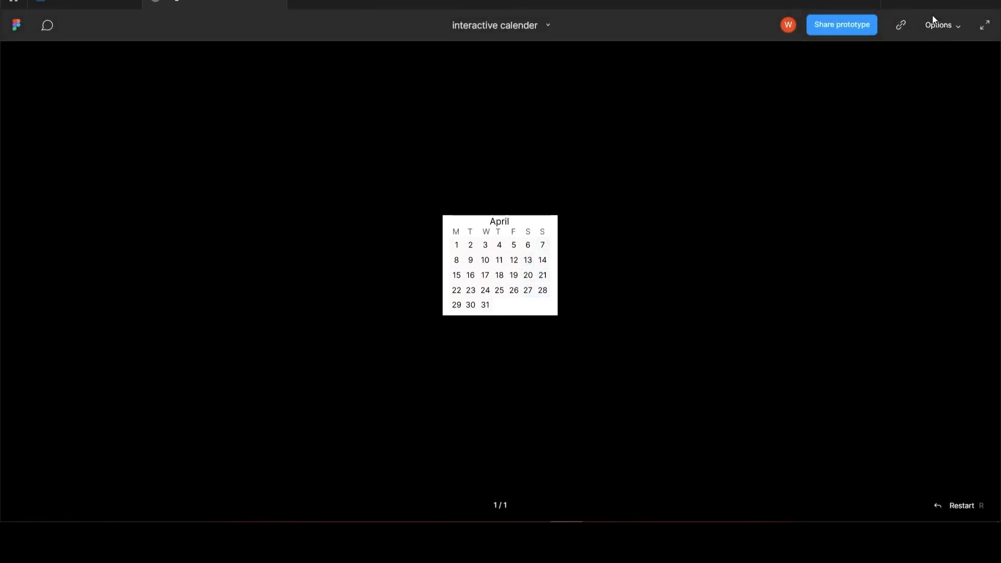
click(958, 25)
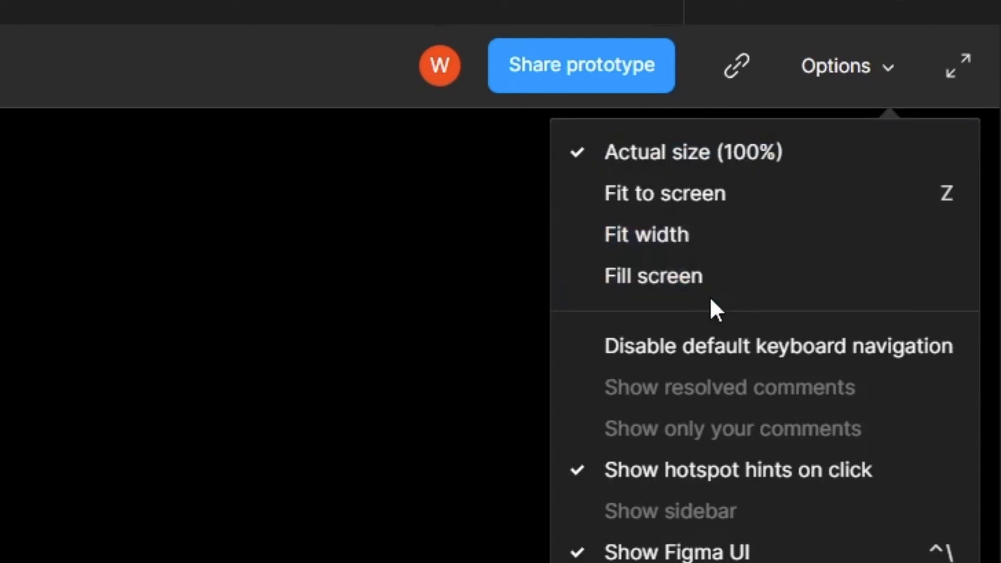
click(684, 277)
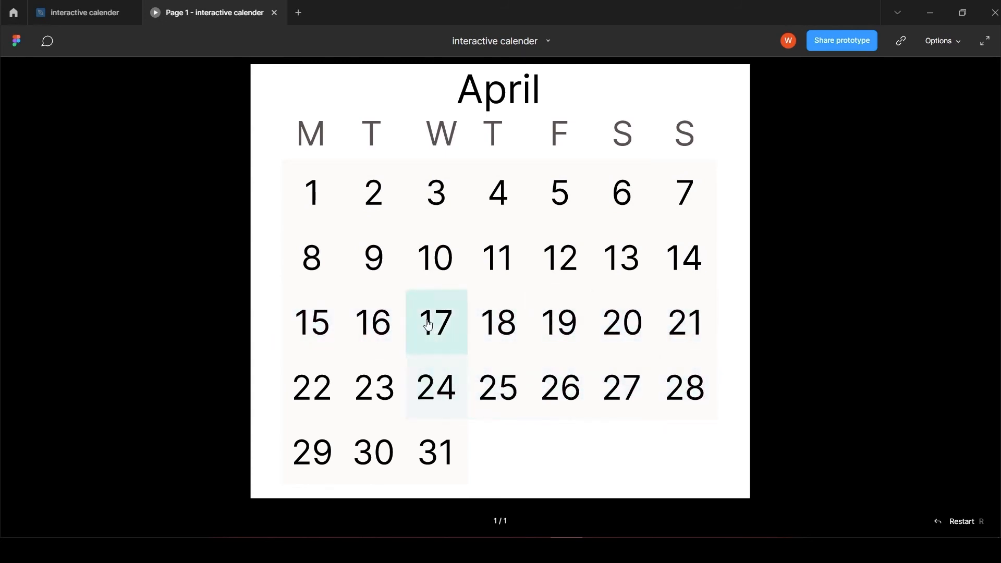
Step: Test the prototype's date cells by selecting 10, 19, 23, 1 and 4, and deselecting 4 again
click(435, 259)
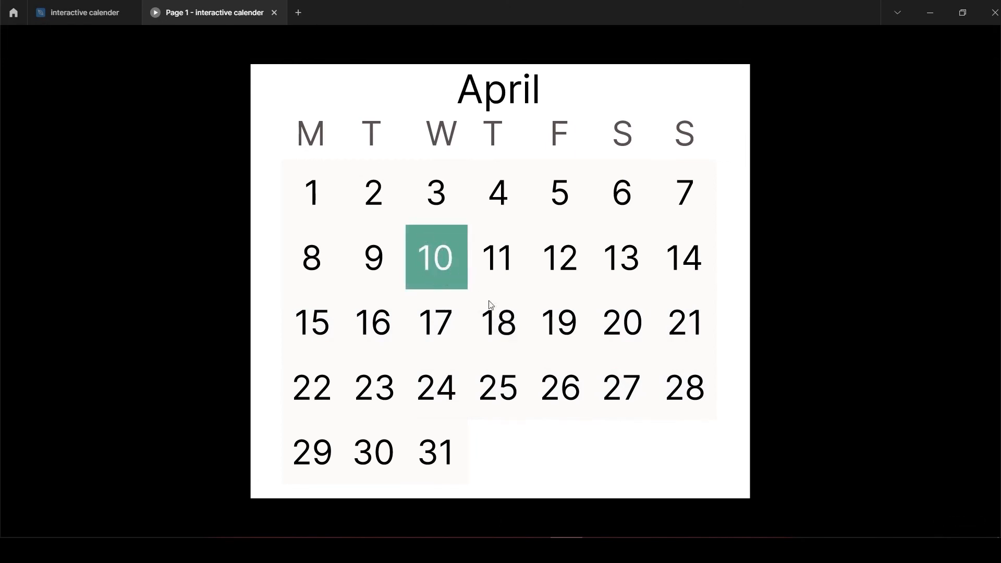
click(558, 332)
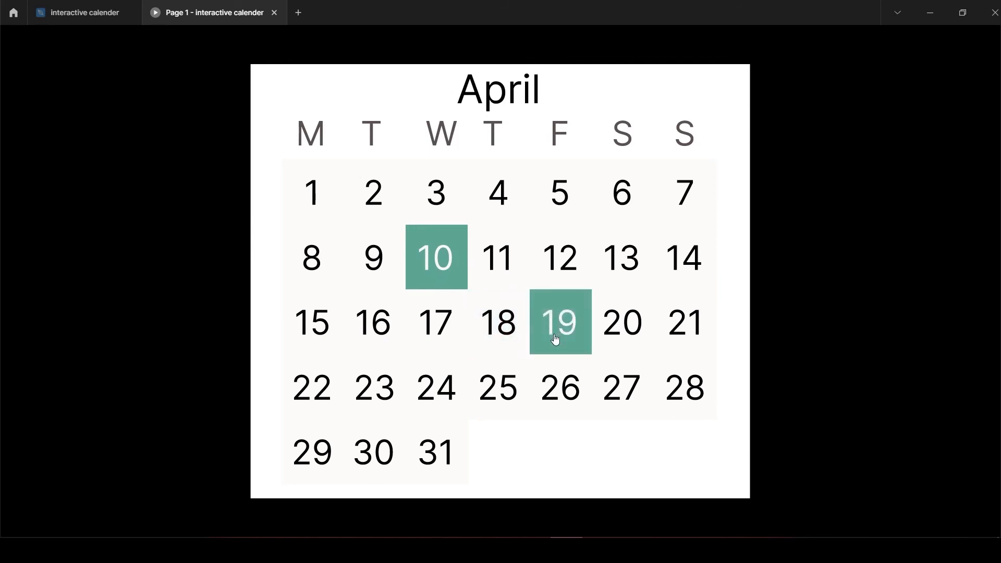
click(374, 388)
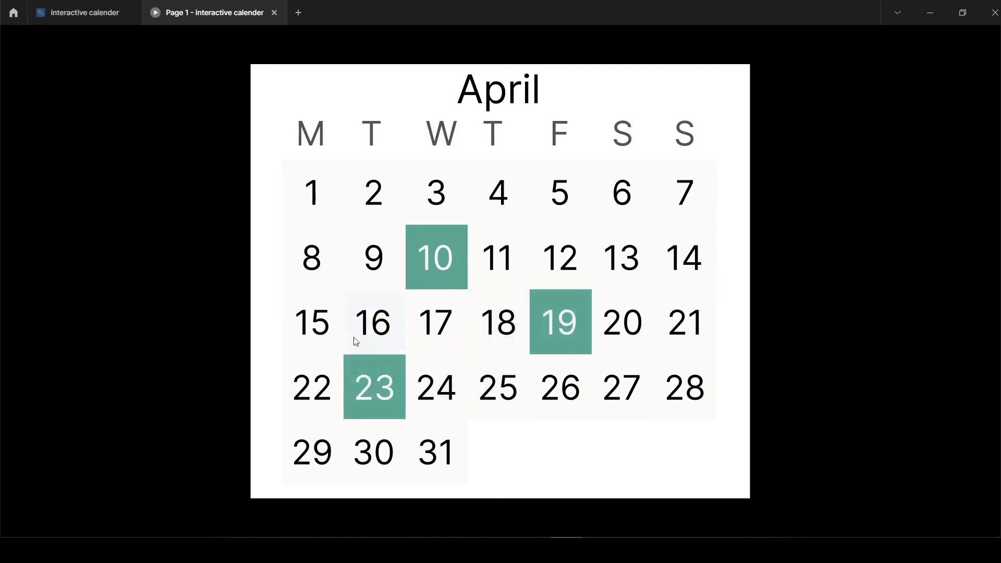
click(314, 194)
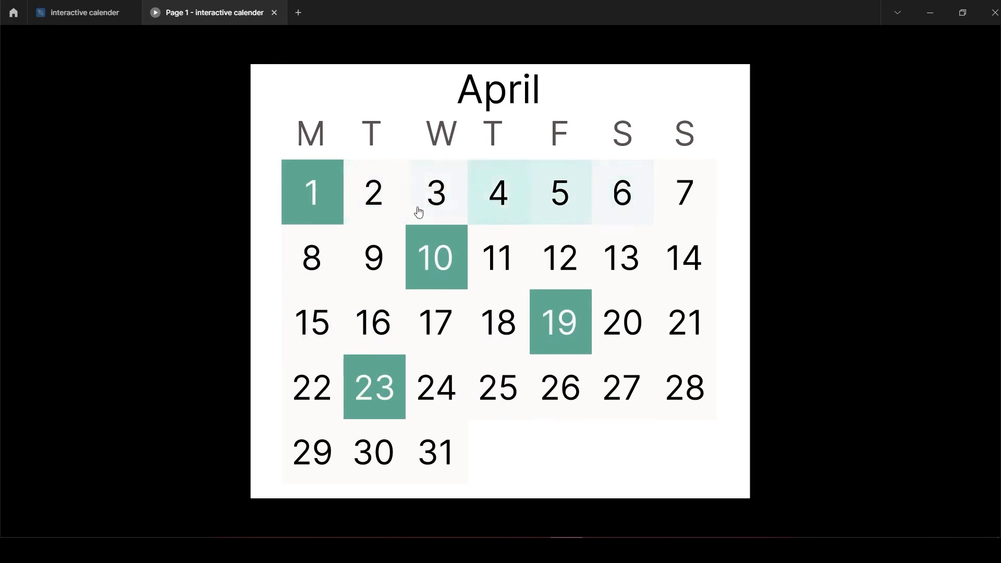
click(510, 200)
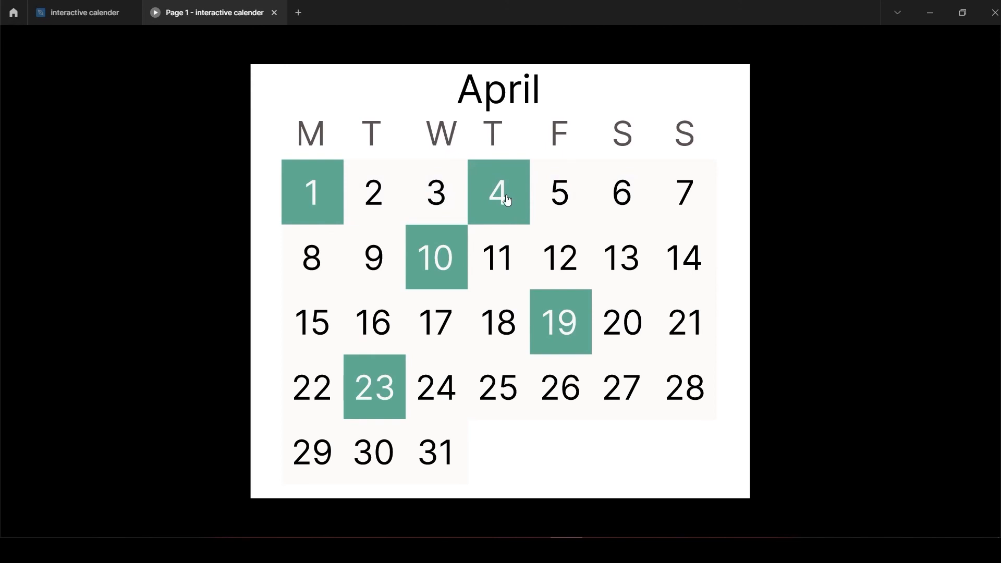
click(507, 200)
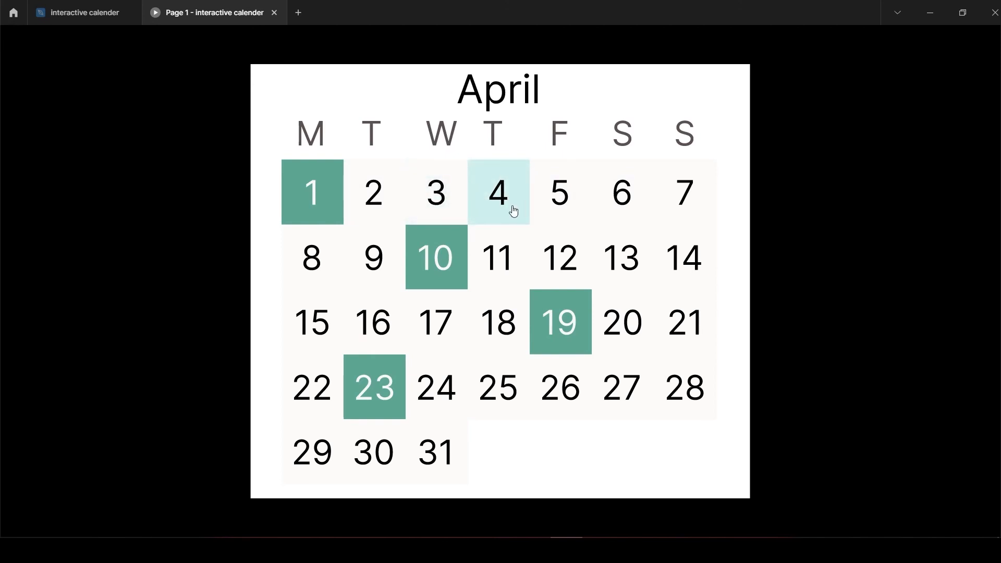
Step: Continue testing by selecting dates 14, 5, 28, 29, 8 and 26, and deselecting 5, 8, 10 and 19
click(678, 258)
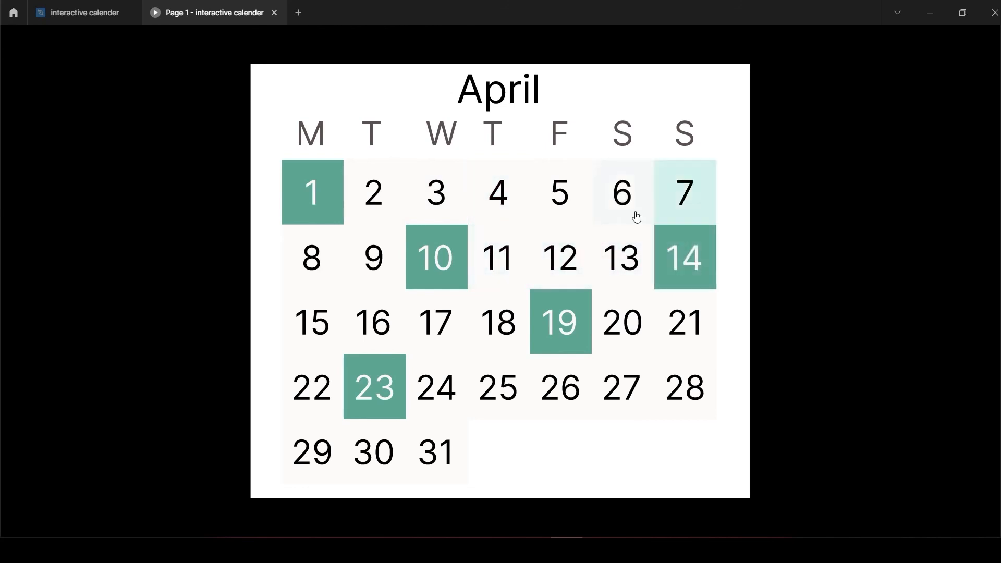
click(556, 192)
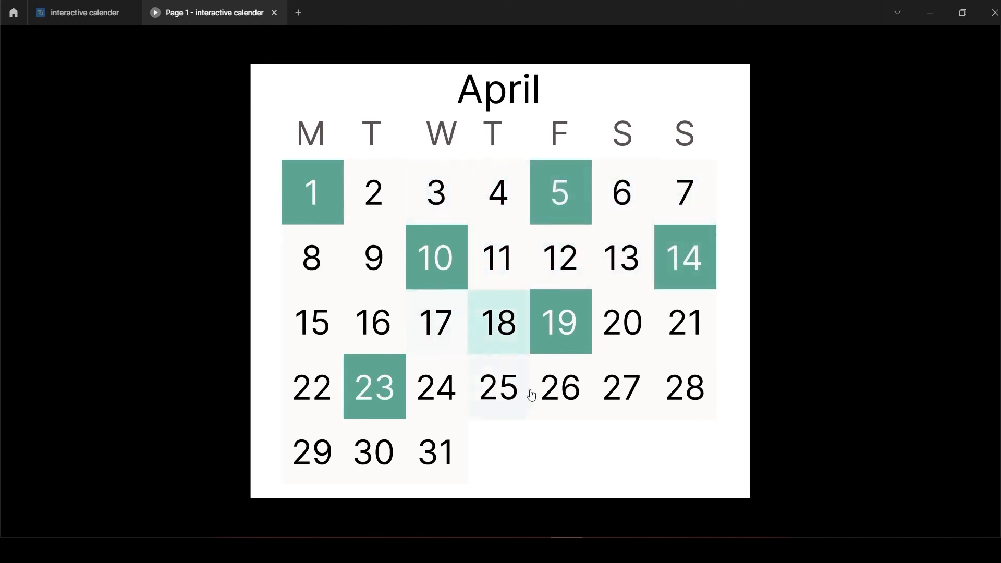
click(682, 396)
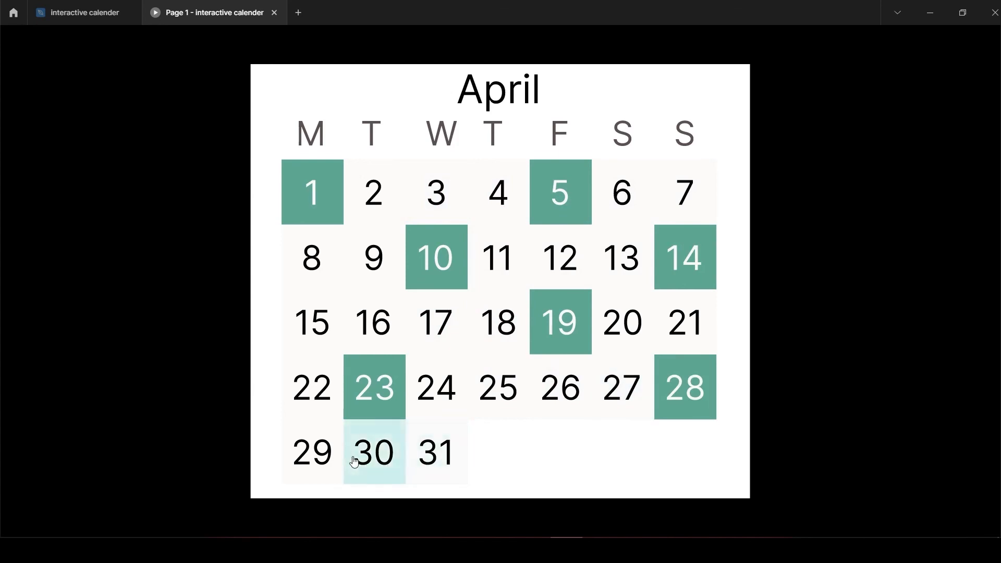
click(313, 454)
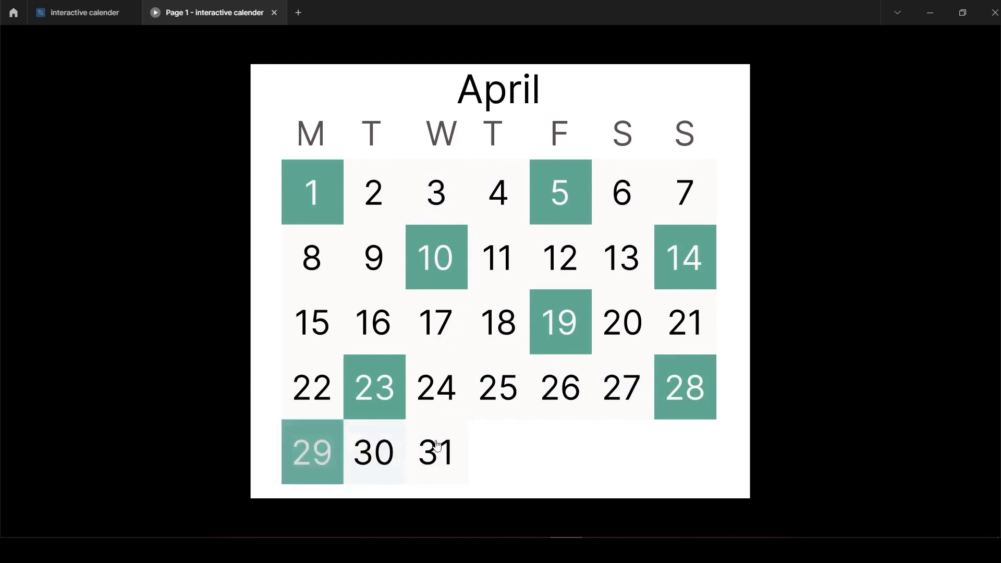
click(318, 277)
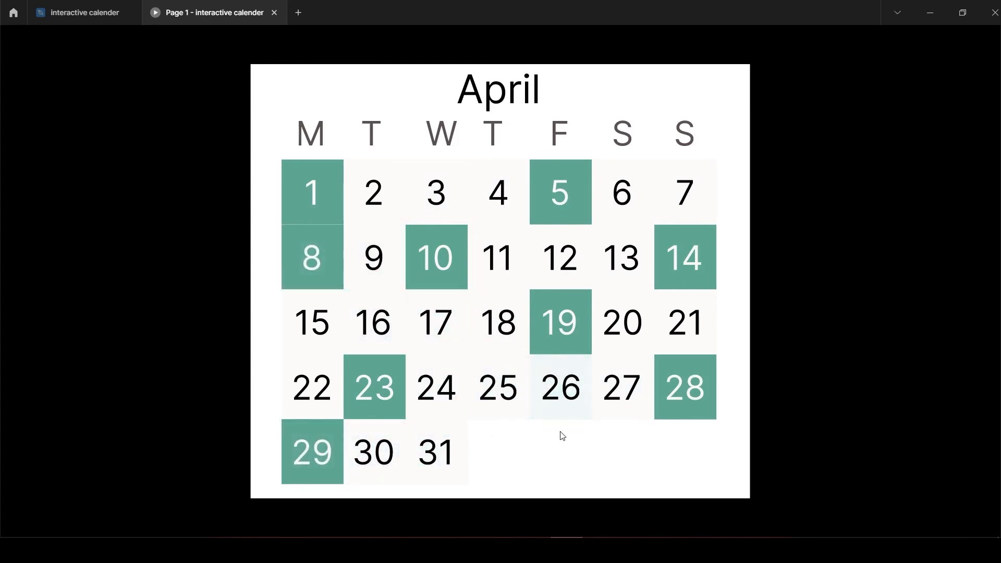
click(560, 391)
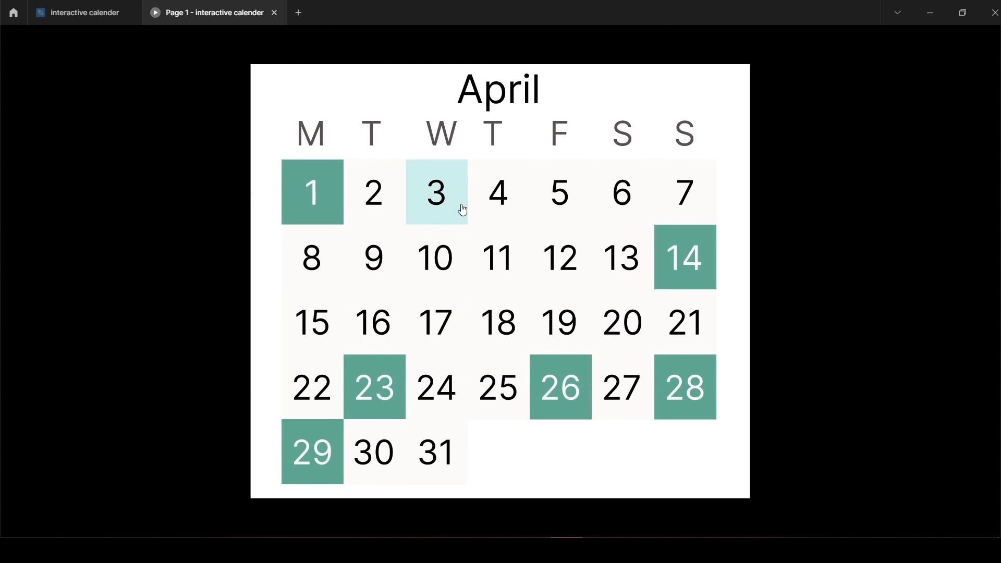